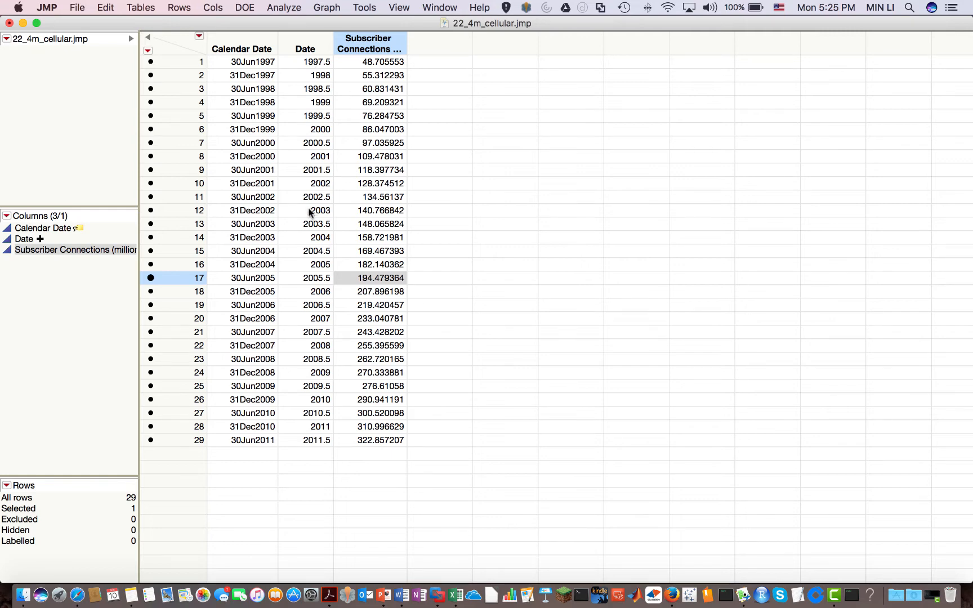
Enter 2012 as the Date in a new row 30, leaving Subscriber Connections blank
{"action": "double_click", "coordinate": [316, 453]}
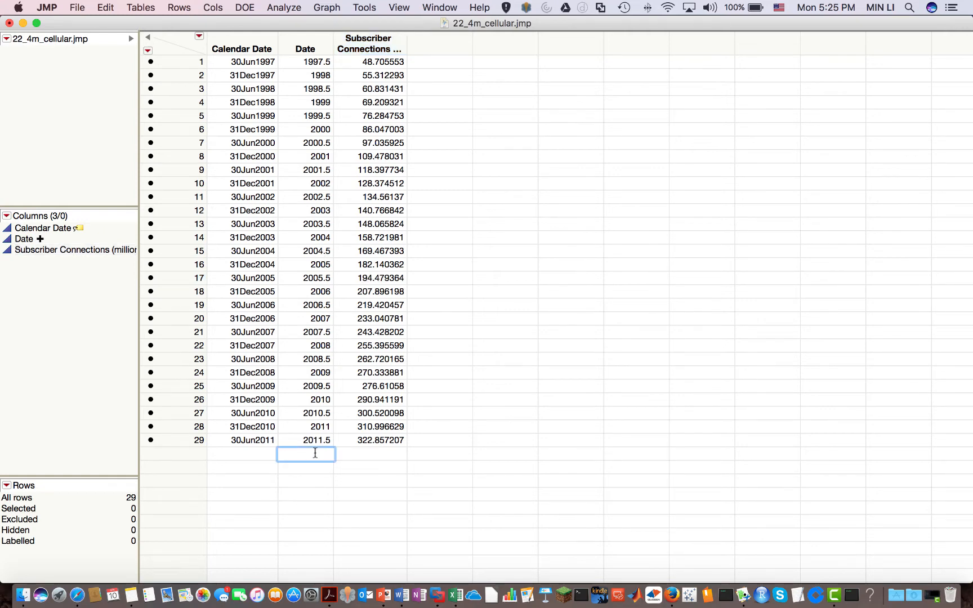
{"action": "type", "text": "2012"}
{"action": "left_click", "coordinate": [361, 459]}
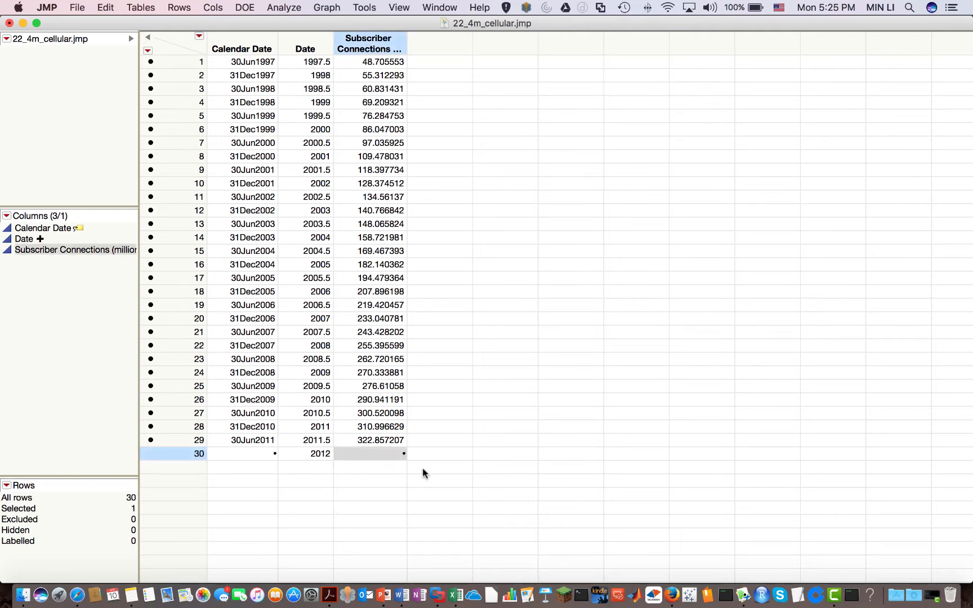
{"action": "left_click", "coordinate": [319, 458]}
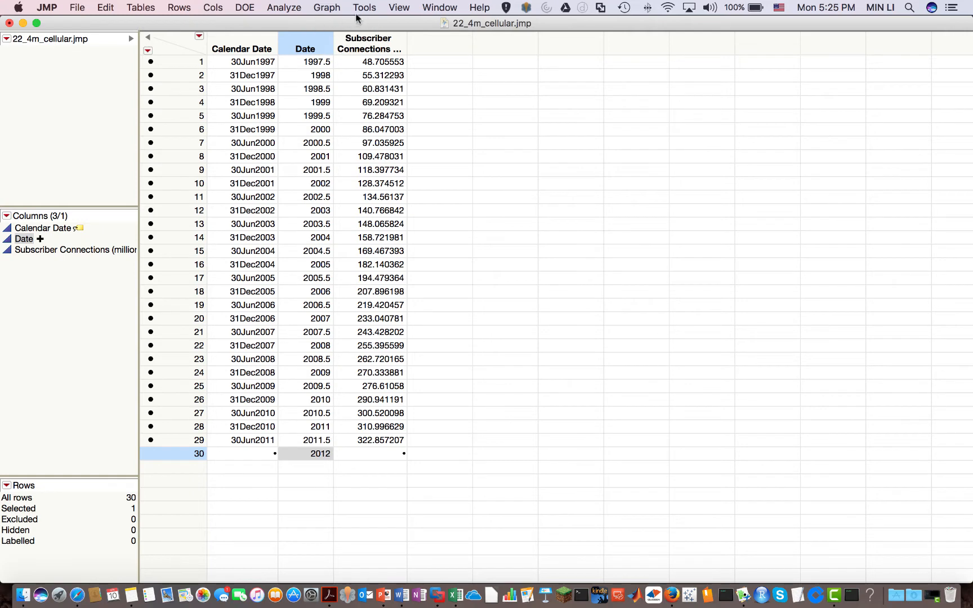
Run Fit Model with Subscriber Connections as Y and Date as the only effect
{"action": "left_click", "coordinate": [281, 7]}
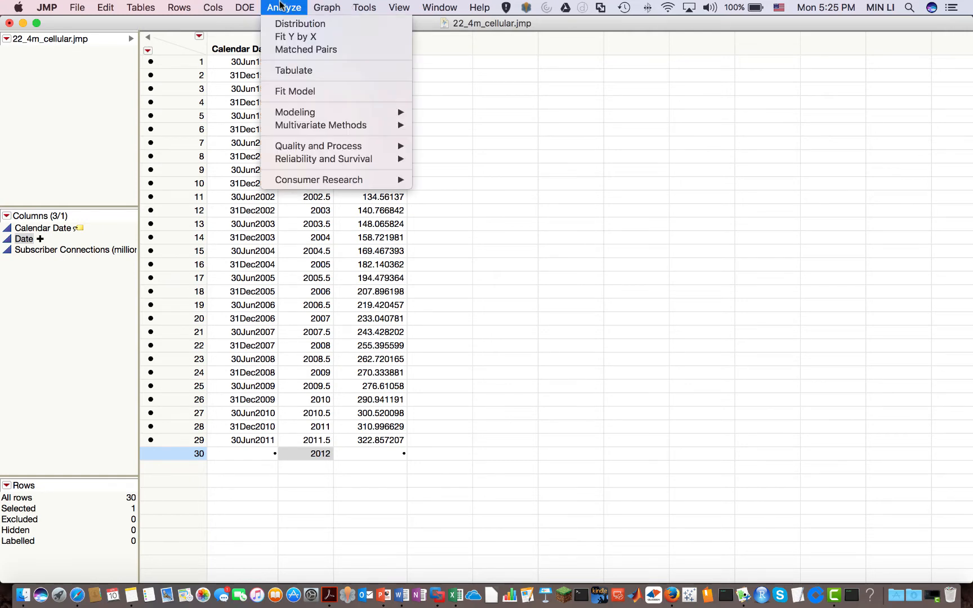
{"action": "left_click", "coordinate": [319, 91]}
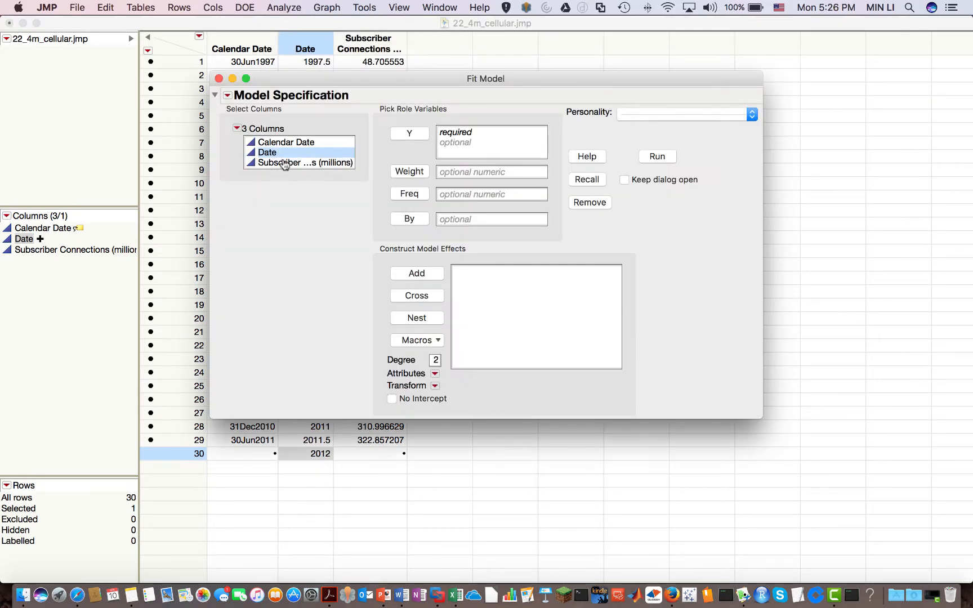
{"action": "left_click", "coordinate": [279, 164]}
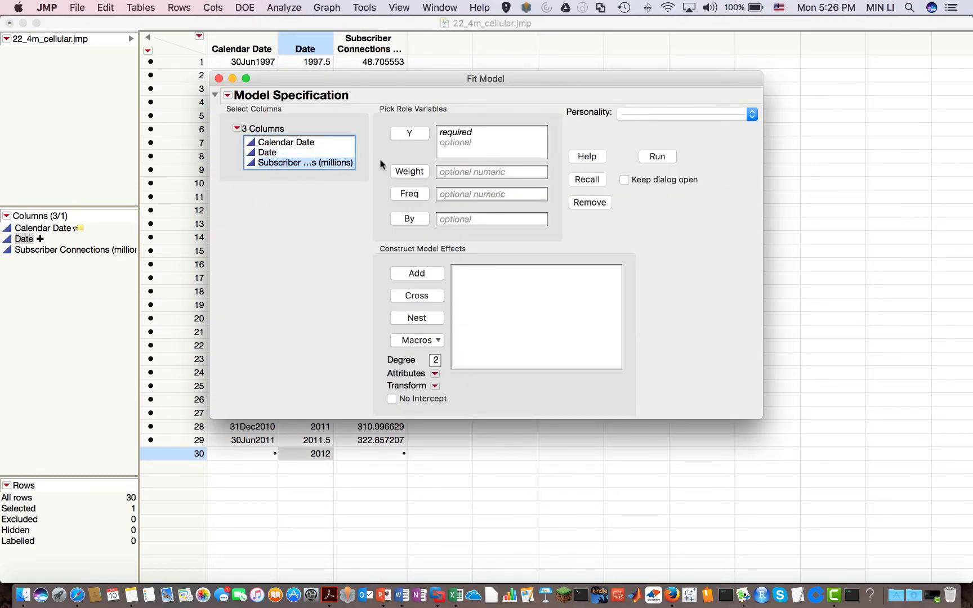
{"action": "left_click", "coordinate": [408, 135]}
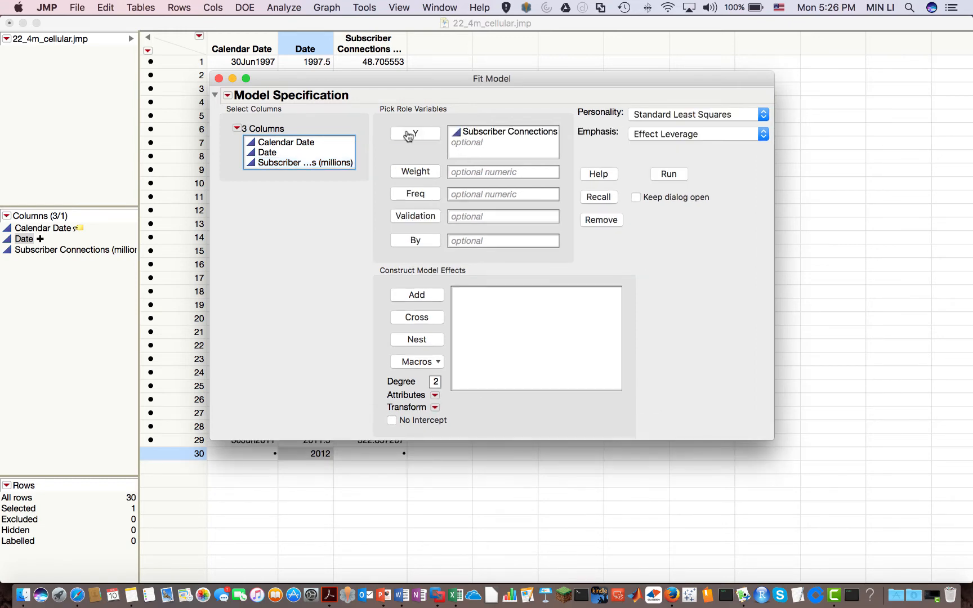
{"action": "left_click", "coordinate": [268, 154]}
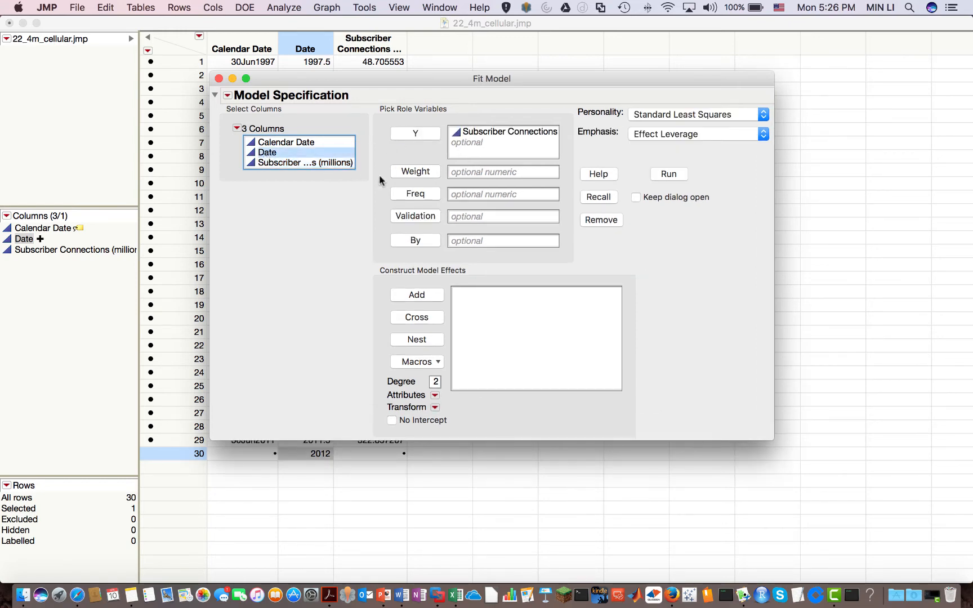
{"action": "left_click", "coordinate": [419, 296]}
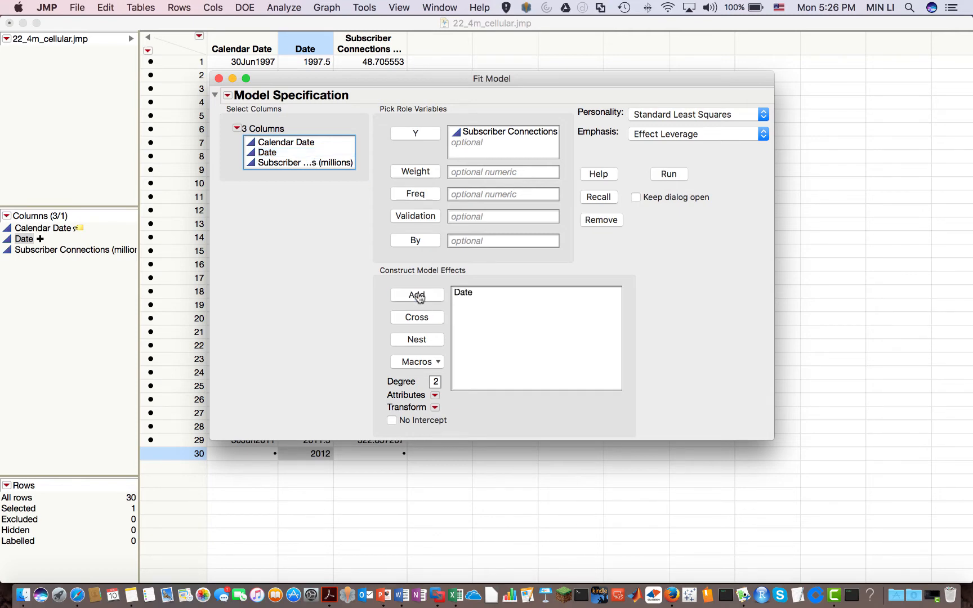
{"action": "left_click", "coordinate": [669, 175]}
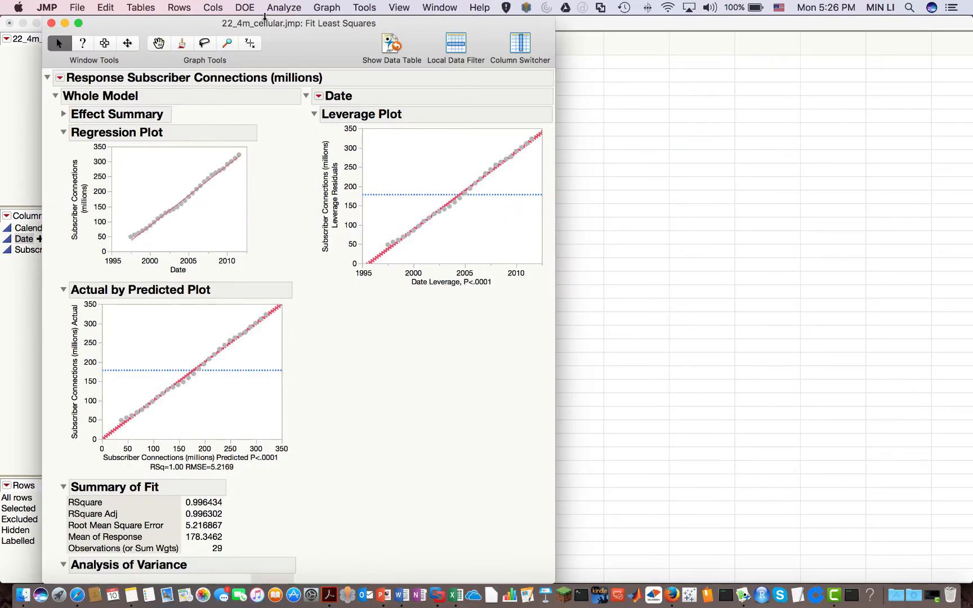
Review the regression estimates: intercept -40142.03 and Date slope 20.114931, both p < .0001
{"action": "left_click_drag", "start_coordinate": [224, 28], "coordinate": [290, 28]}
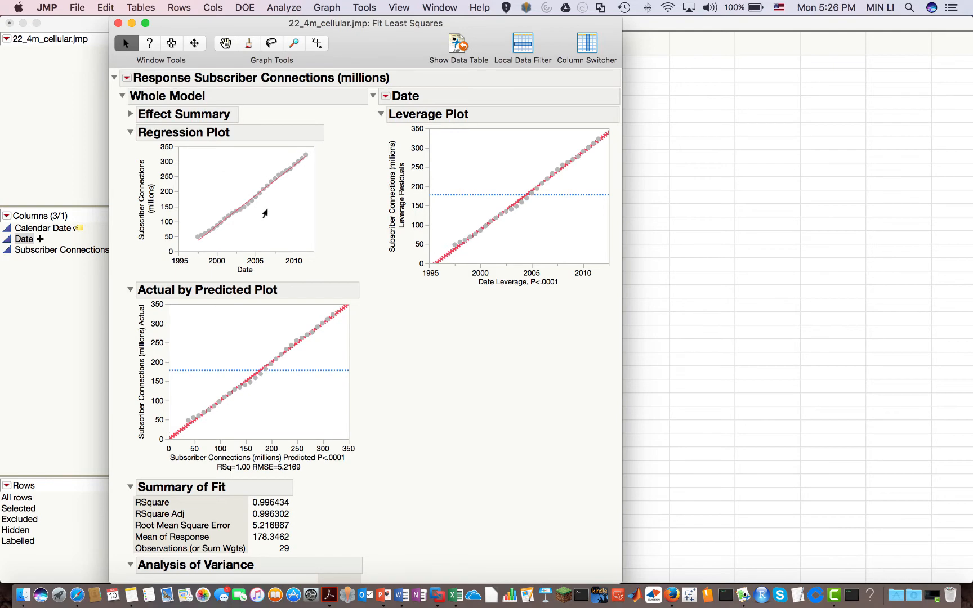
{"action": "scroll", "coordinate": [263, 212], "scroll_direction": "down", "scroll_amount": 10}
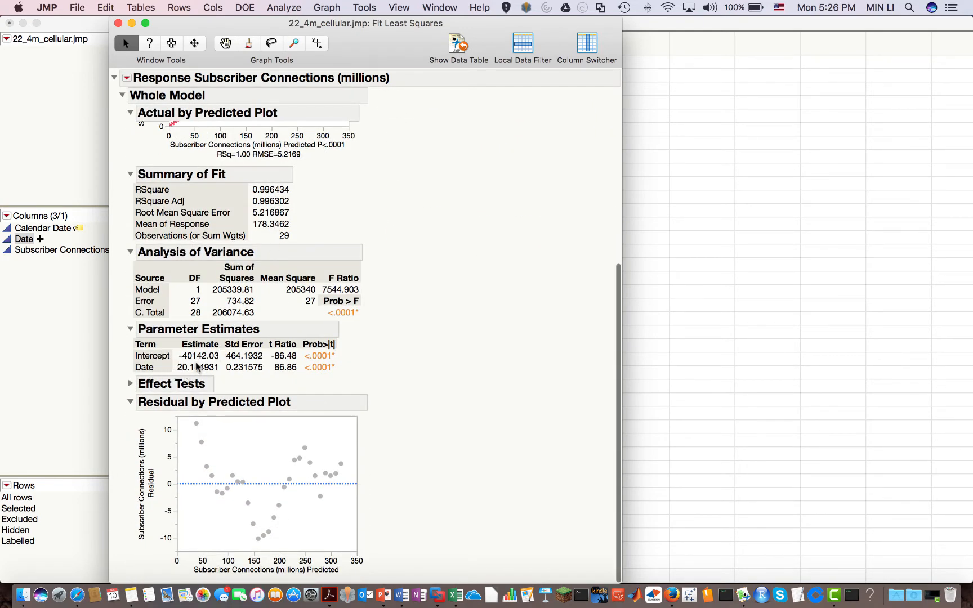
{"action": "scroll", "coordinate": [206, 351], "scroll_direction": "up", "scroll_amount": 3}
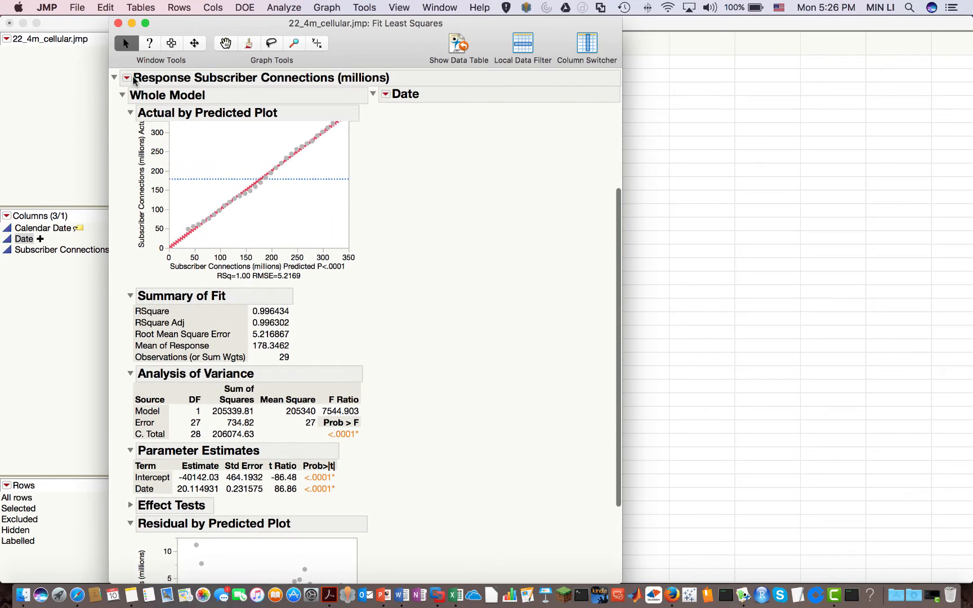
{"action": "left_click", "coordinate": [127, 80]}
{"action": "mouse_move", "coordinate": [169, 89]}
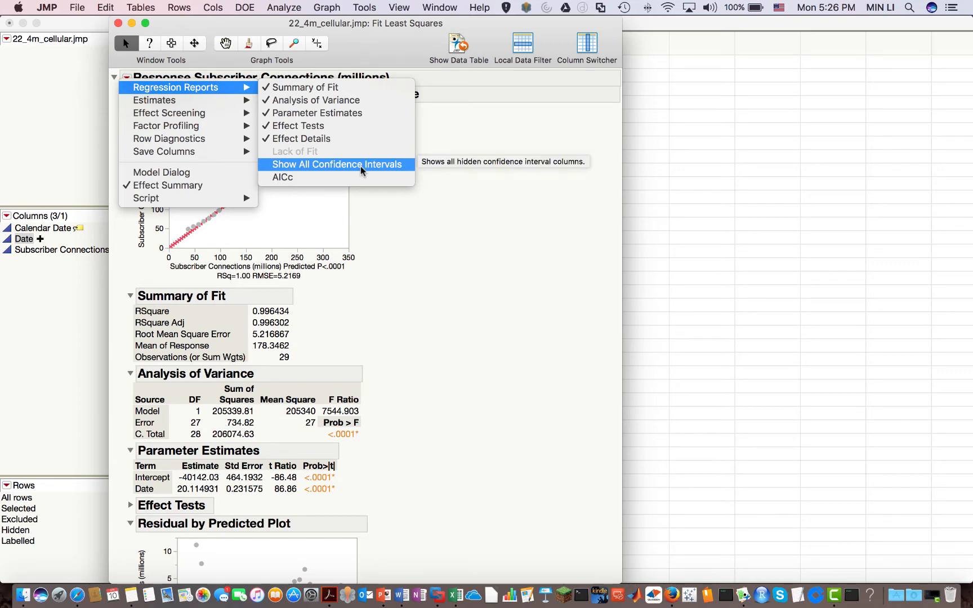
Show all 95% confidence intervals for the estimates, giving Date slope 19.639779 to 20.590084
{"action": "left_click", "coordinate": [128, 78]}
{"action": "left_click", "coordinate": [128, 78]}
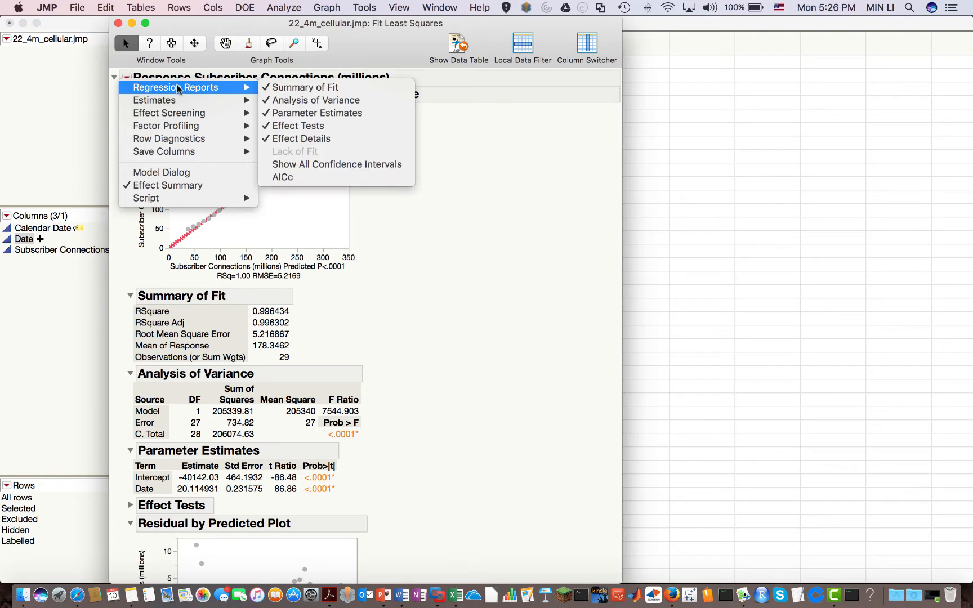
{"action": "left_click", "coordinate": [334, 164]}
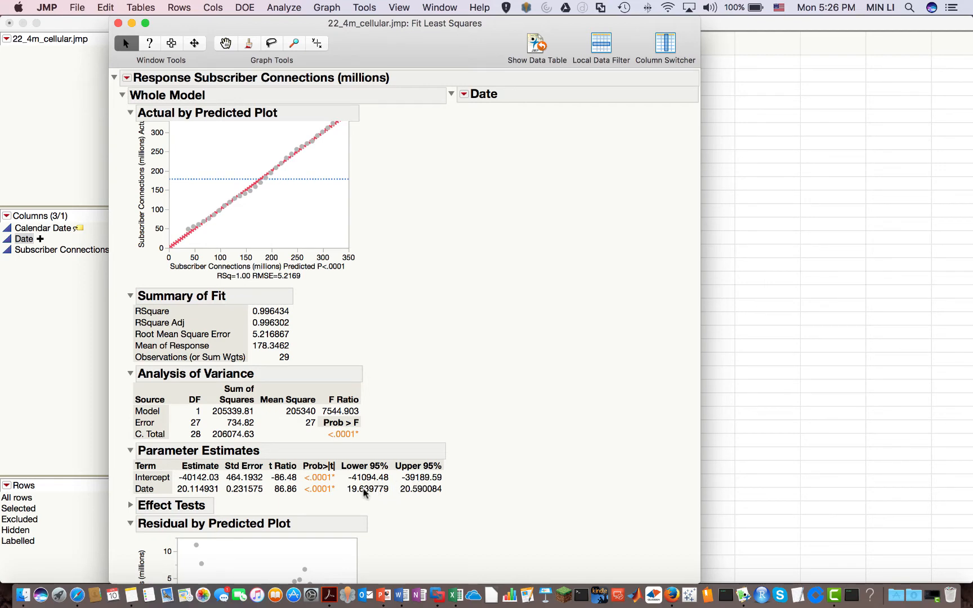
{"action": "scroll", "coordinate": [426, 491], "scroll_direction": "down", "scroll_amount": 5}
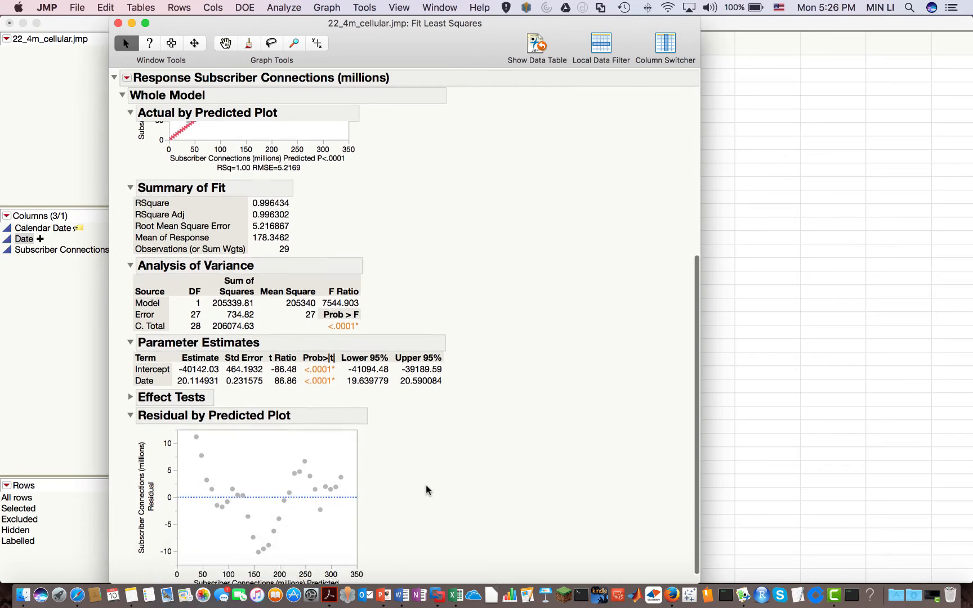
{"action": "scroll", "coordinate": [427, 488], "scroll_direction": "up", "scroll_amount": 6}
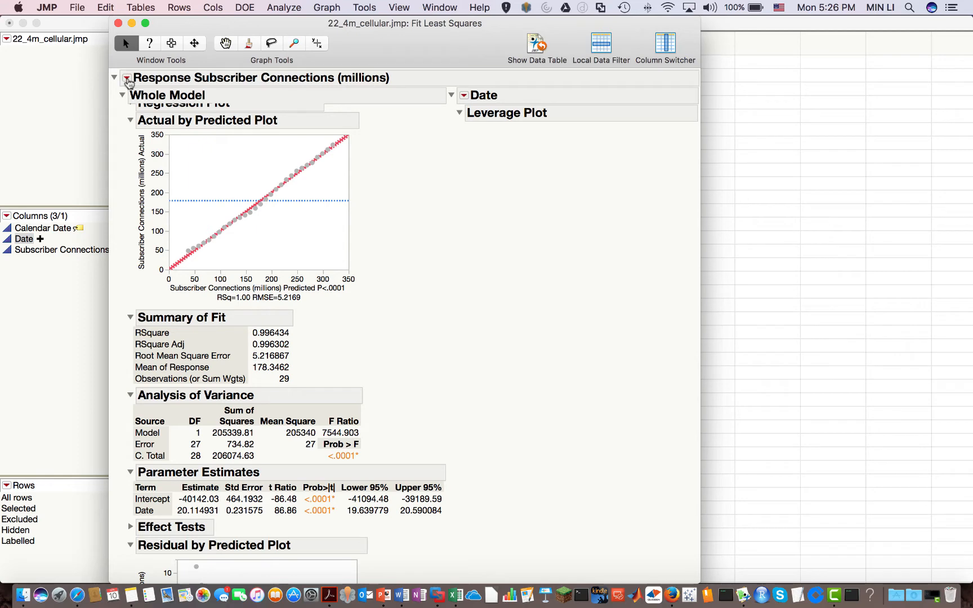
Save the predicted values as a new column in the cellular table
{"action": "left_click", "coordinate": [128, 80]}
{"action": "mouse_move", "coordinate": [176, 115]}
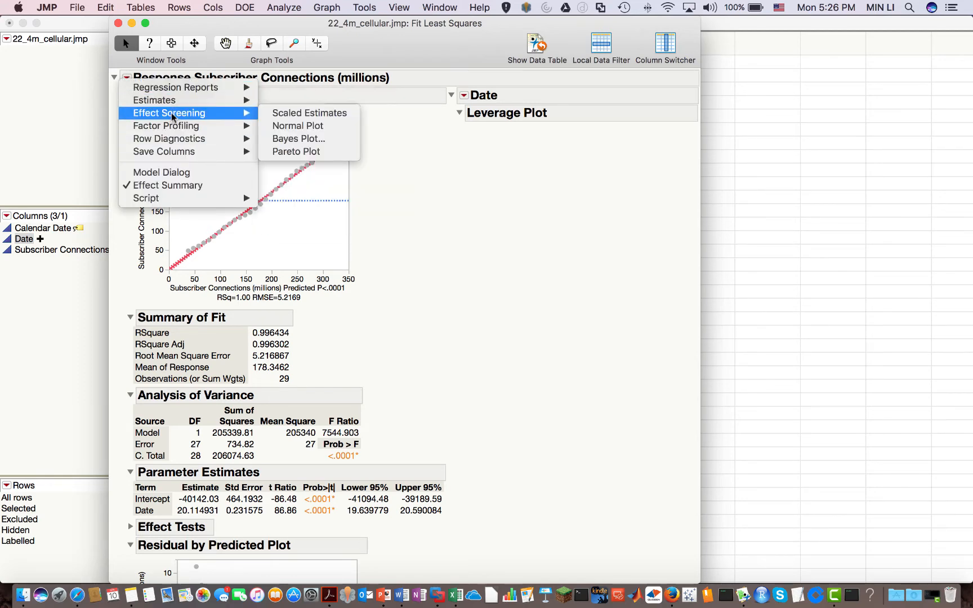
{"action": "mouse_move", "coordinate": [178, 150]}
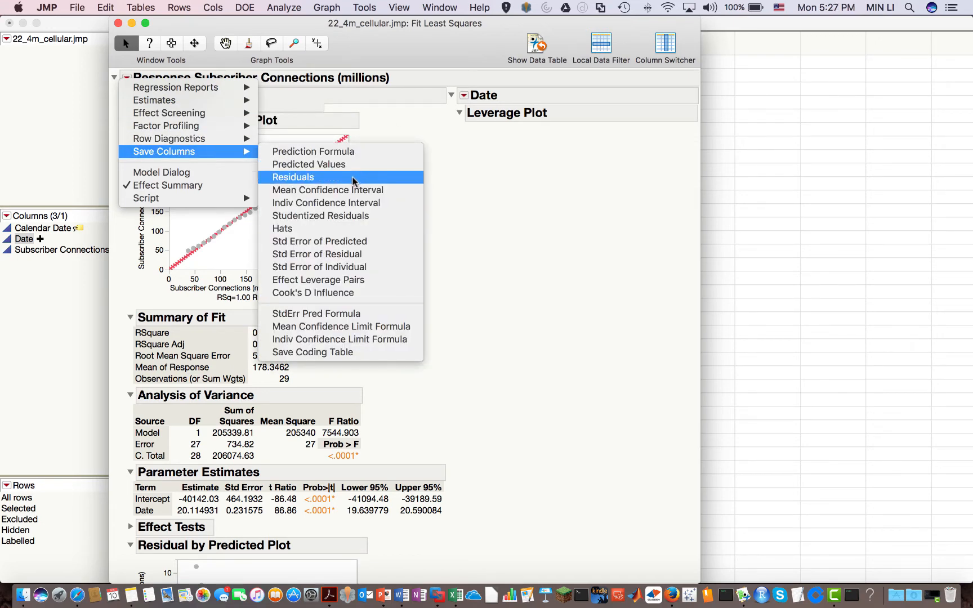
{"action": "left_click", "coordinate": [320, 164]}
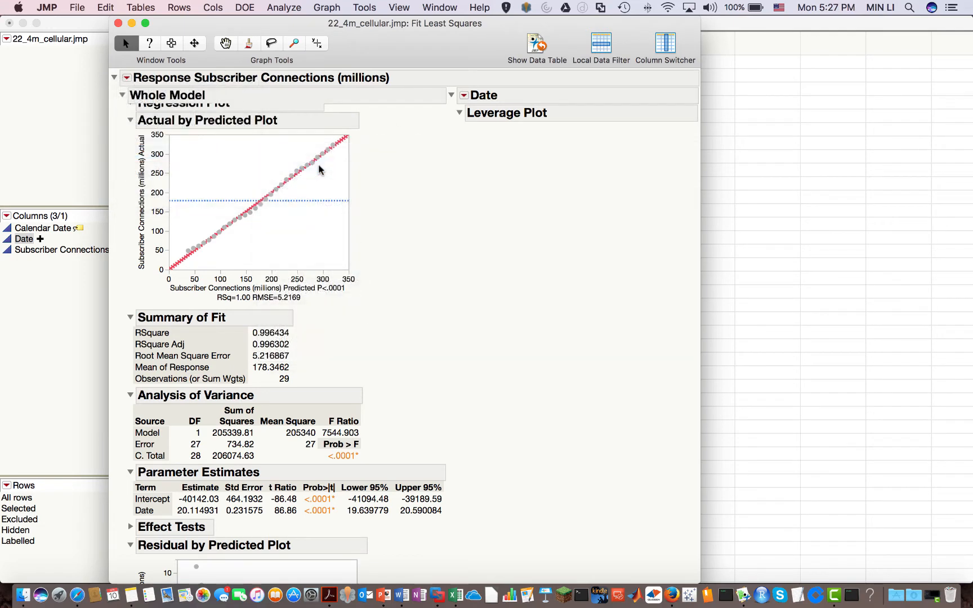
Save the residuals as a new column in the cellular table
{"action": "left_click", "coordinate": [126, 77]}
{"action": "mouse_move", "coordinate": [165, 133]}
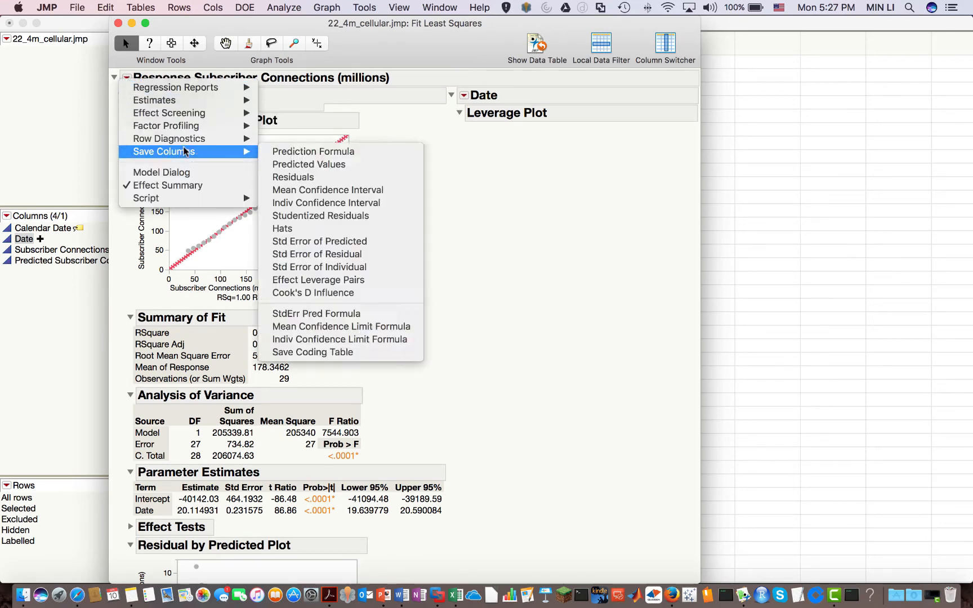
{"action": "mouse_move", "coordinate": [194, 154]}
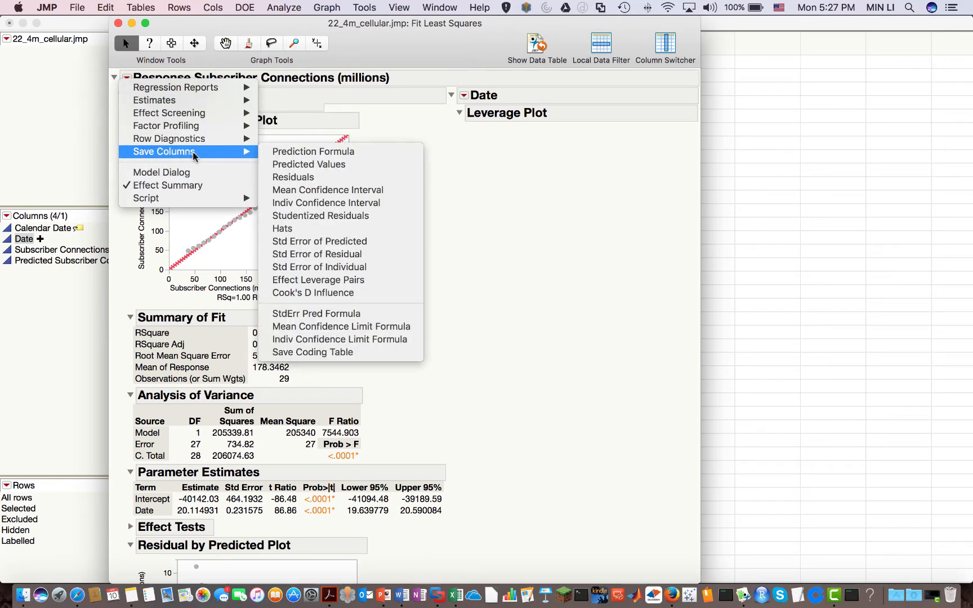
{"action": "left_click", "coordinate": [327, 183]}
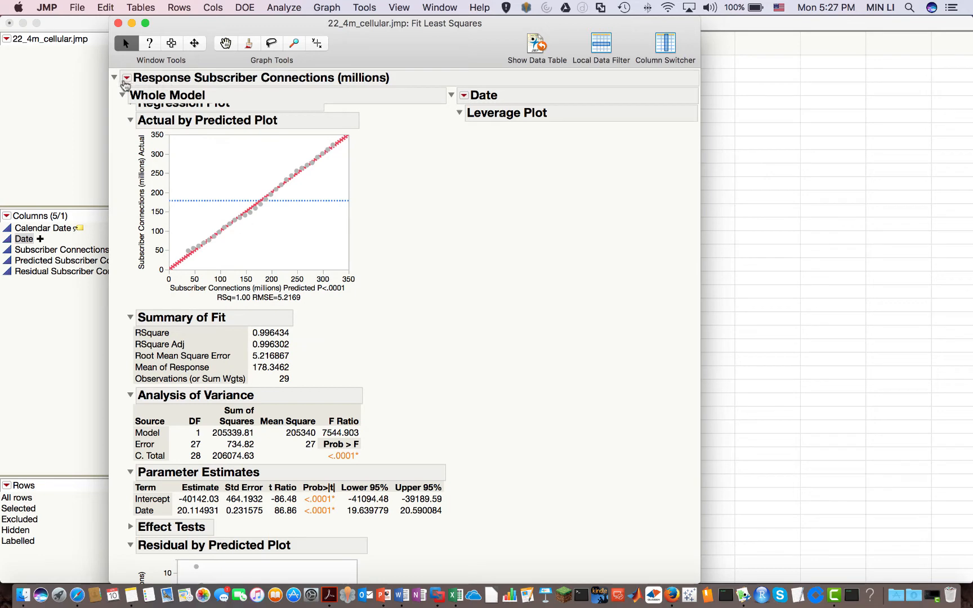
Save the individual 95% confidence limit formula columns and view the data table
{"action": "left_click", "coordinate": [126, 79]}
{"action": "mouse_move", "coordinate": [169, 158]}
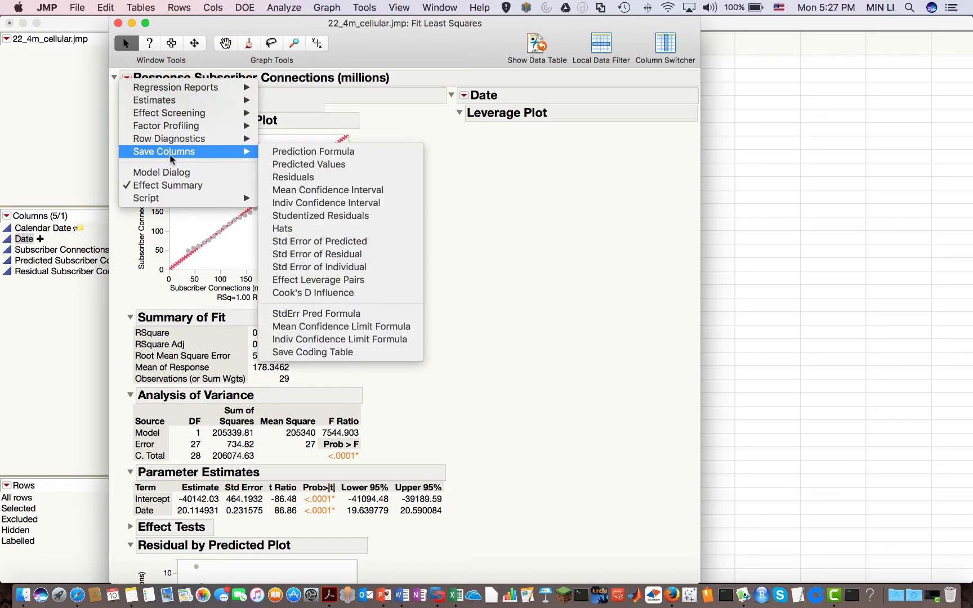
{"action": "left_click", "coordinate": [325, 340]}
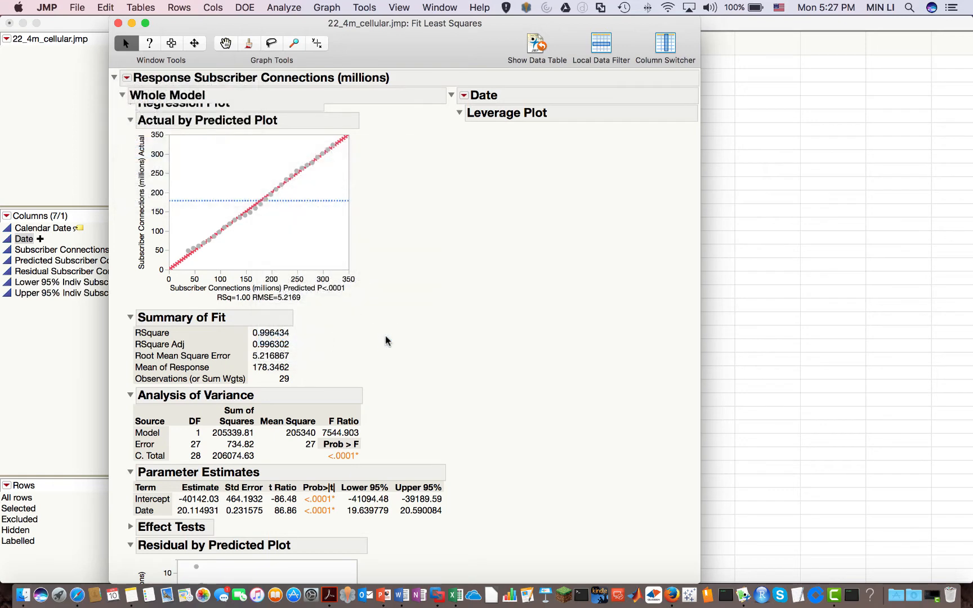
{"action": "left_click", "coordinate": [742, 241]}
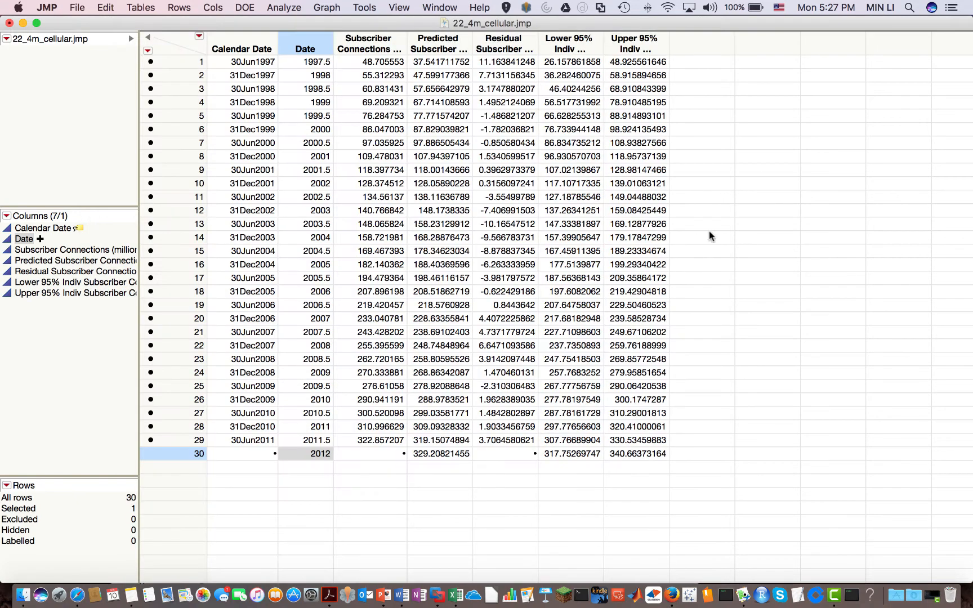
{"action": "left_click", "coordinate": [439, 40]}
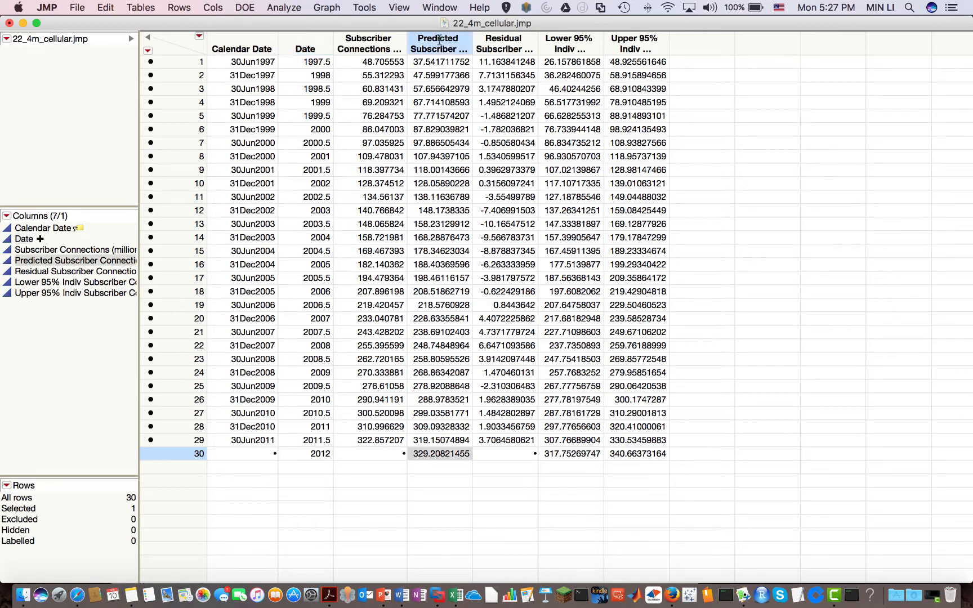
{"action": "left_click", "coordinate": [511, 45]}
{"action": "left_click", "coordinate": [569, 48]}
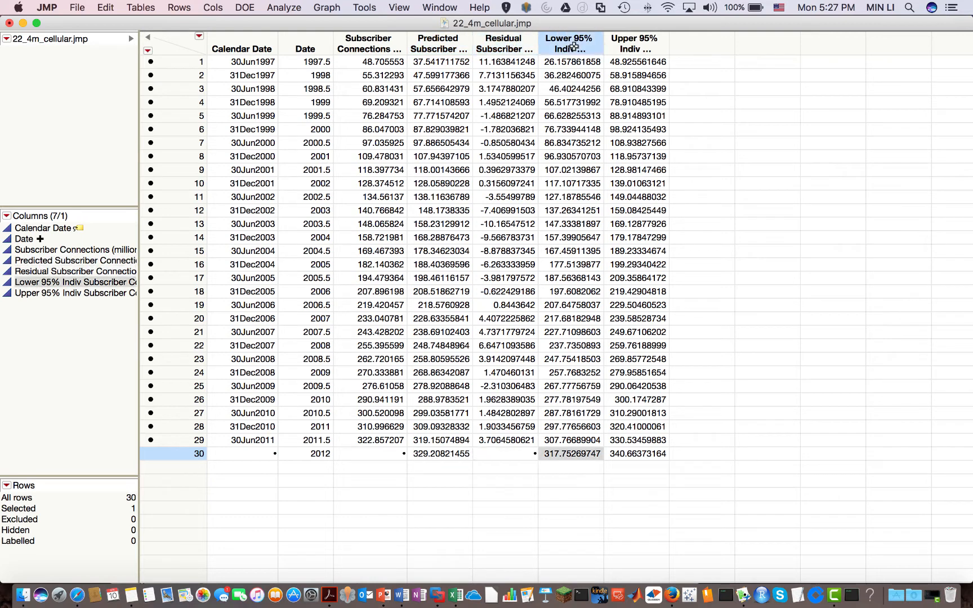
{"action": "left_click", "coordinate": [615, 47], "text": "shift"}
{"action": "left_click", "coordinate": [615, 485]}
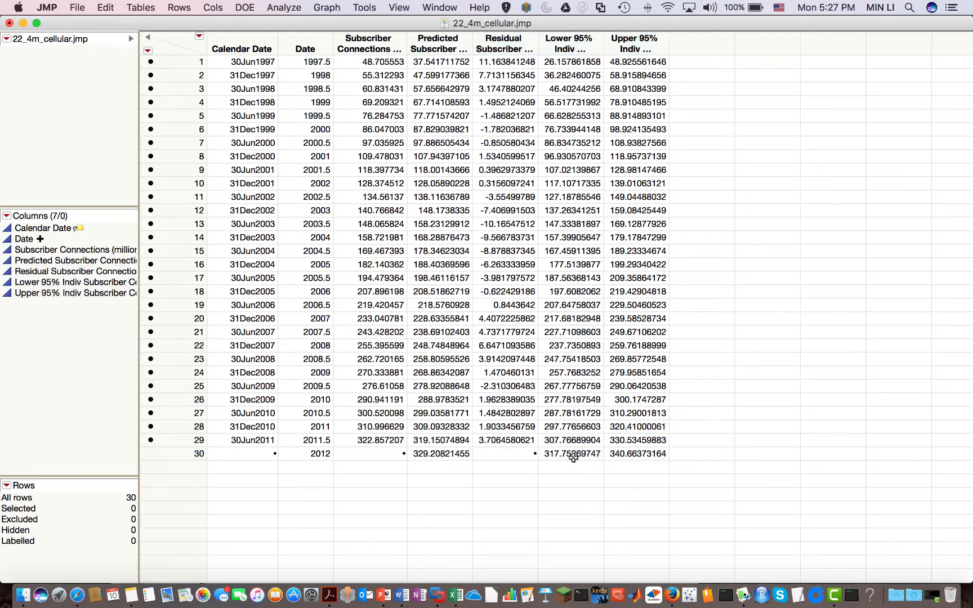
{"action": "left_click", "coordinate": [565, 456]}
{"action": "left_click", "coordinate": [630, 459], "text": "shift"}
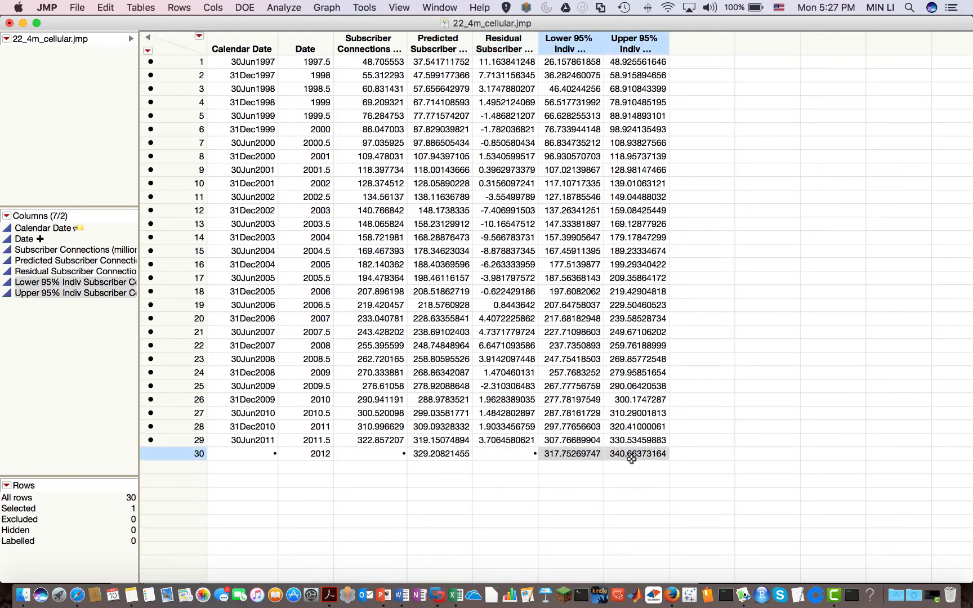
{"action": "left_click", "coordinate": [429, 455]}
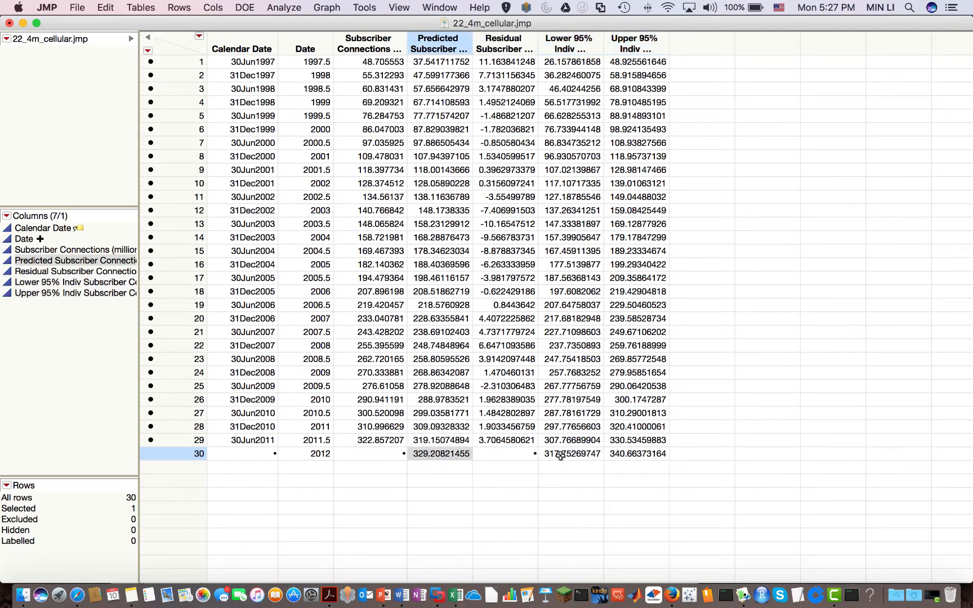
{"action": "left_click_drag", "start_coordinate": [560, 455], "coordinate": [634, 457]}
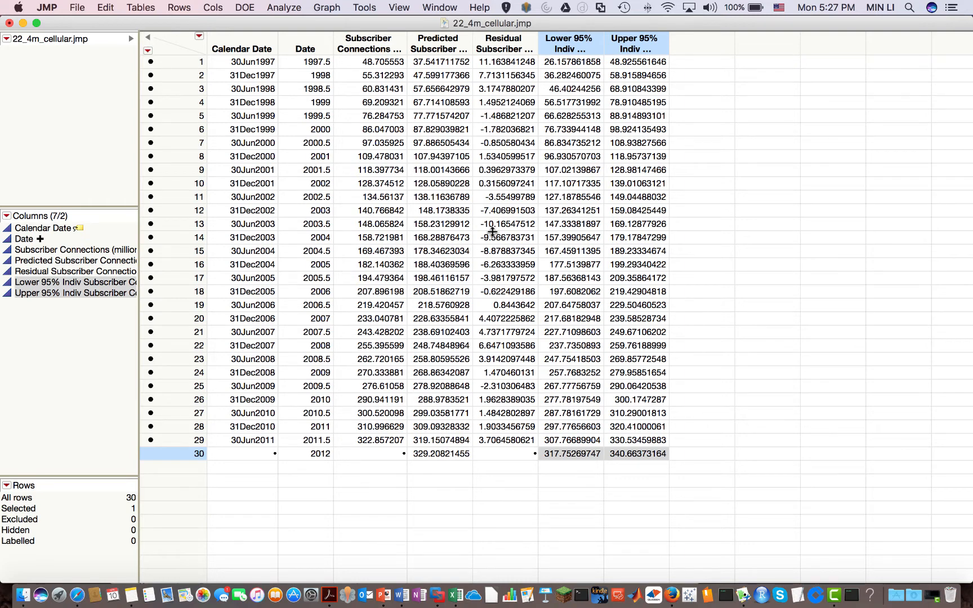
{"action": "left_click", "coordinate": [503, 74]}
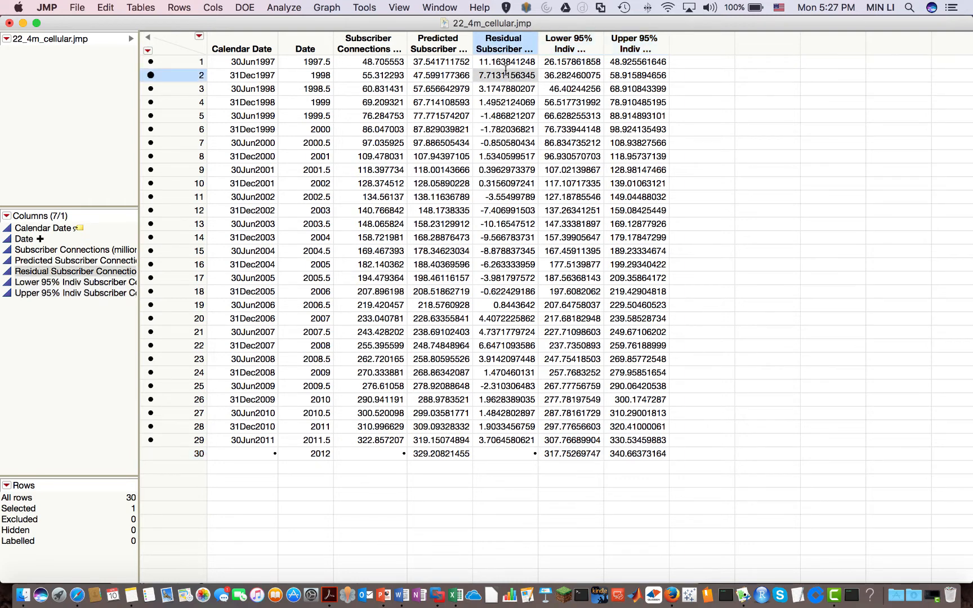
In Graph Builder, plot Residual on the Y axis against Date on the X axis
{"action": "left_click", "coordinate": [286, 8]}
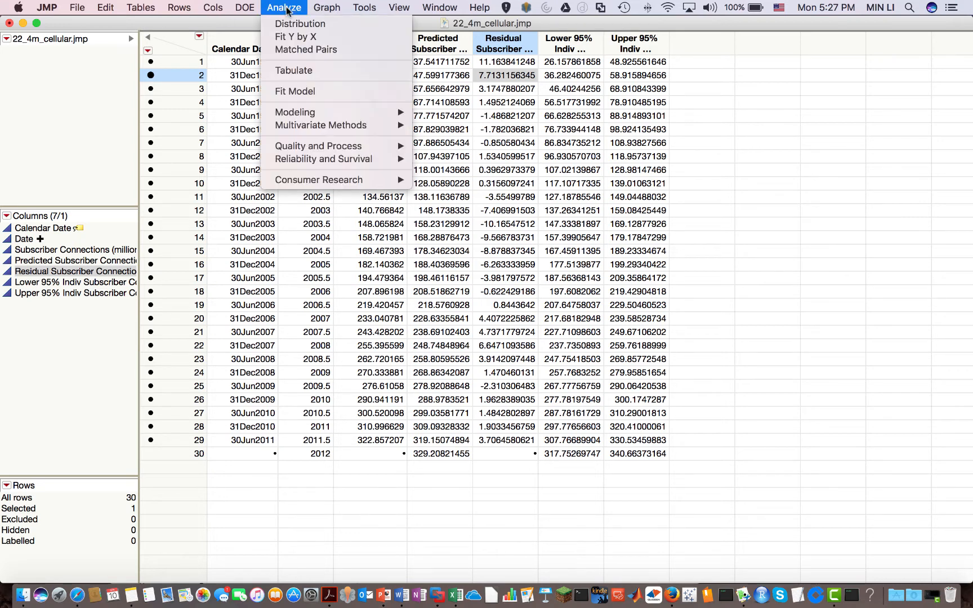
{"action": "mouse_move", "coordinate": [327, 8]}
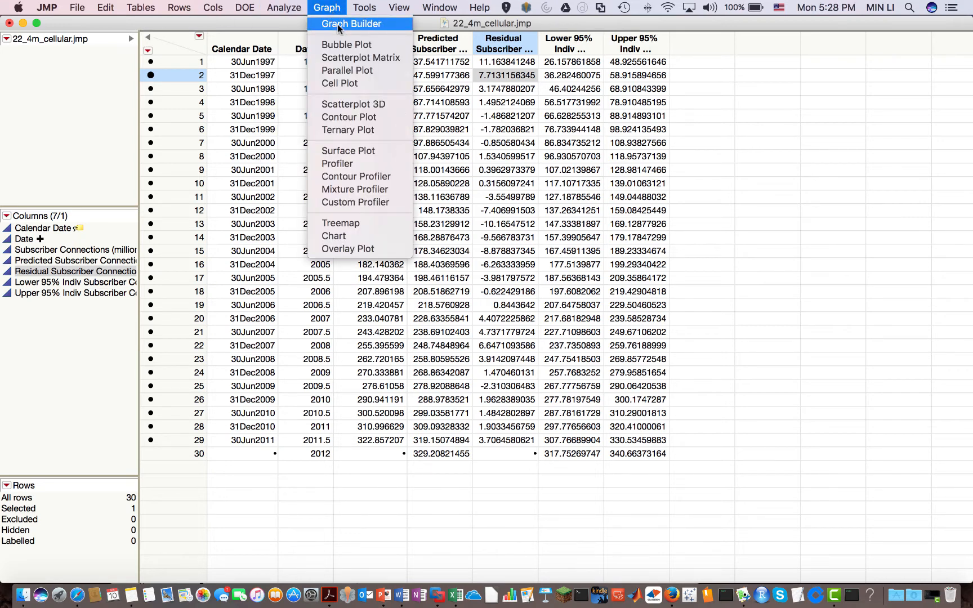
{"action": "left_click", "coordinate": [338, 24]}
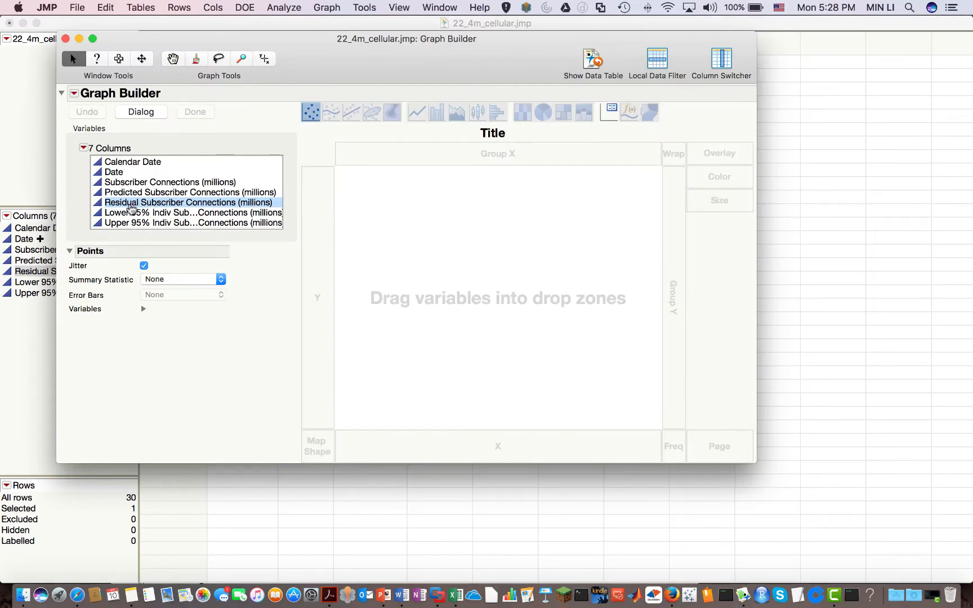
{"action": "left_click_drag", "start_coordinate": [134, 202], "coordinate": [315, 301]}
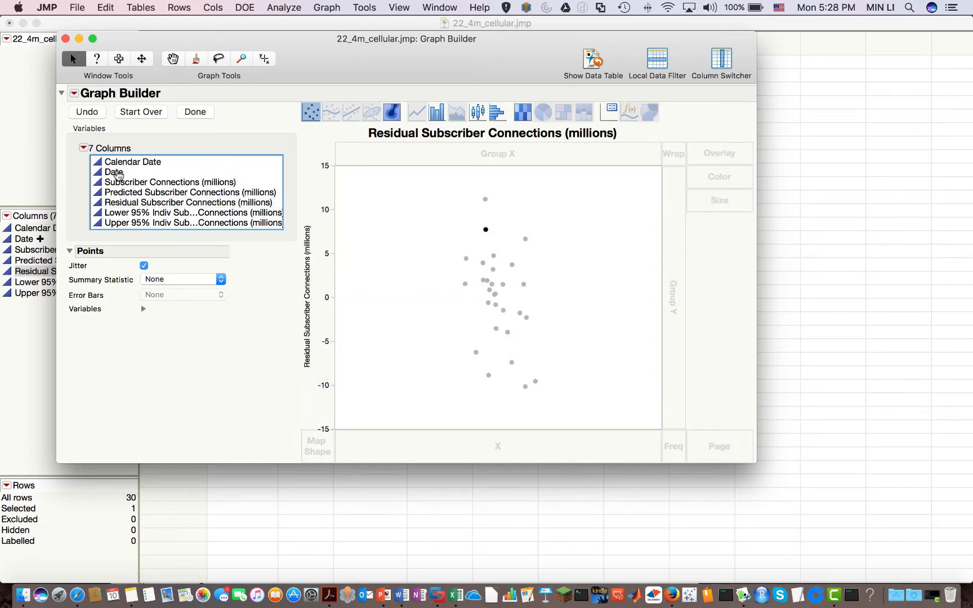
{"action": "left_click", "coordinate": [117, 173]}
{"action": "left_click_drag", "start_coordinate": [118, 173], "coordinate": [464, 450]}
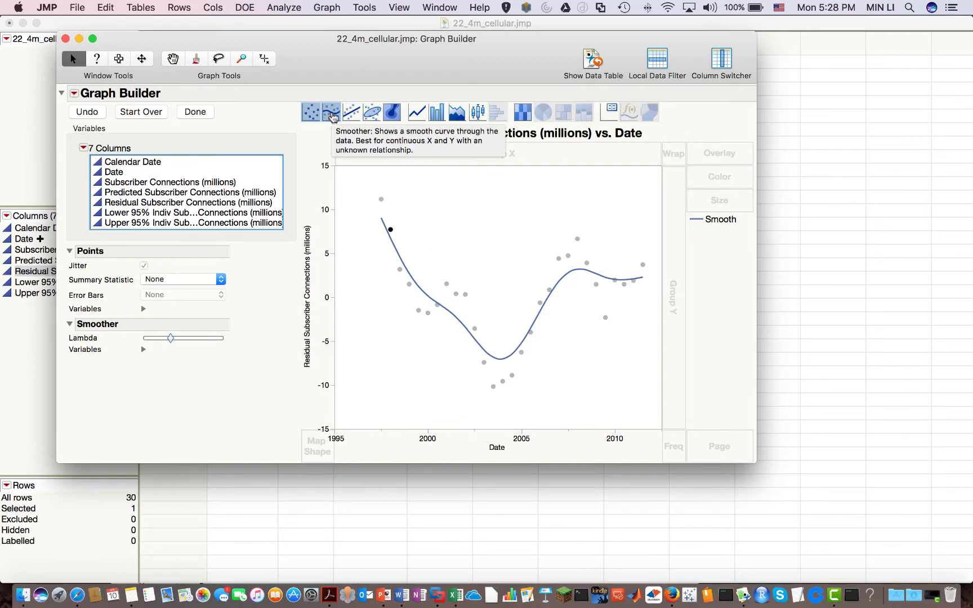
Turn off the smoother and draw the residuals as a connected line
{"action": "left_click", "coordinate": [332, 114]}
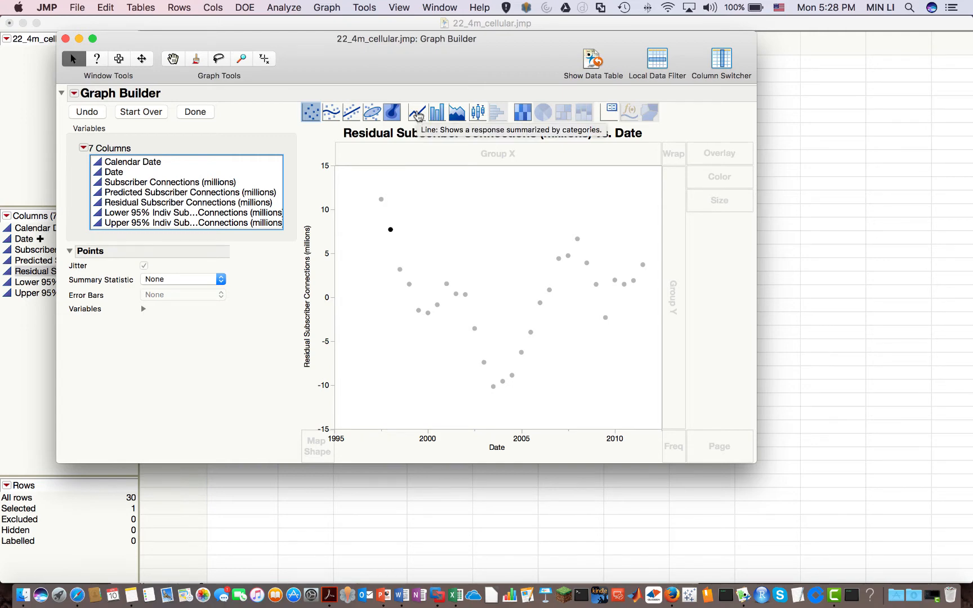
{"action": "left_click", "coordinate": [417, 113]}
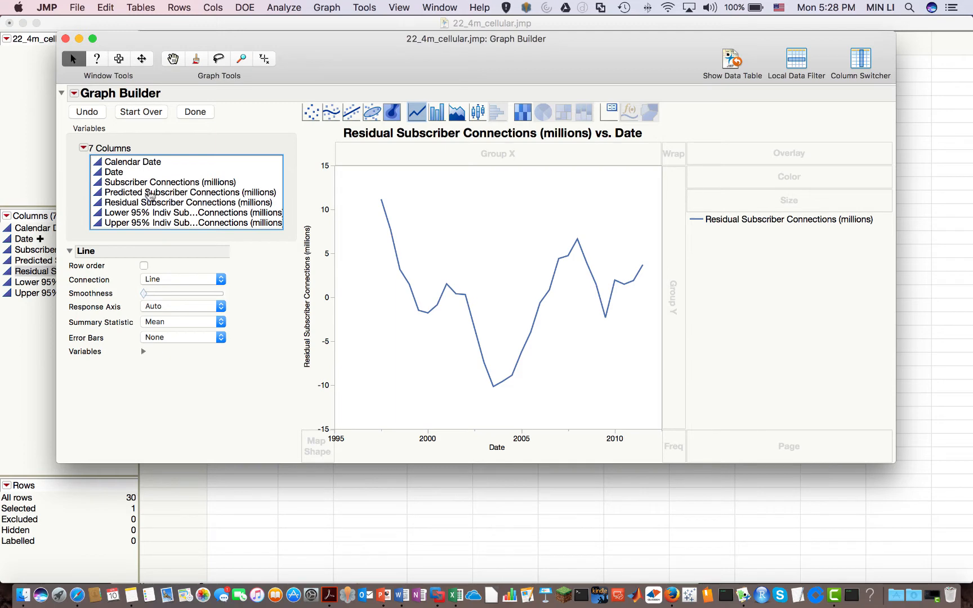
{"action": "left_click", "coordinate": [149, 195]}
{"action": "left_click_drag", "start_coordinate": [468, 457], "coordinate": [133, 208]}
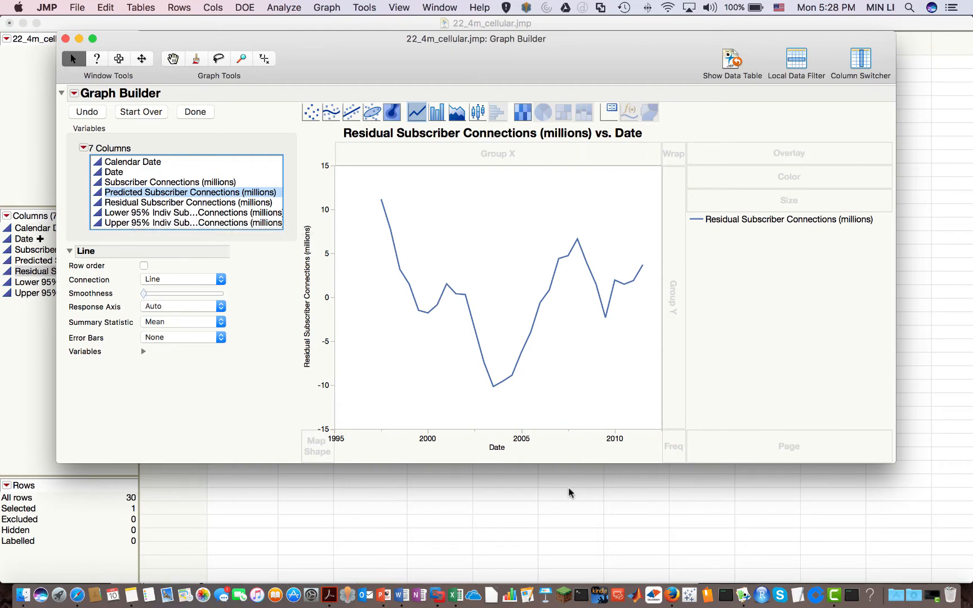
{"action": "left_click", "coordinate": [440, 8]}
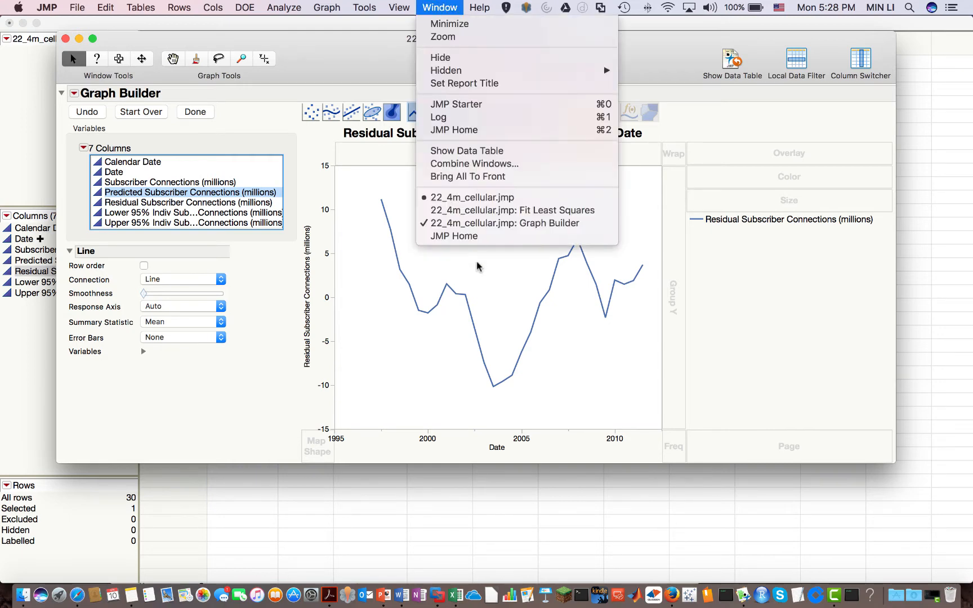
Run a Distribution of the residuals: Std Dev 5.1228616, N 29, mean near zero
{"action": "left_click", "coordinate": [495, 203]}
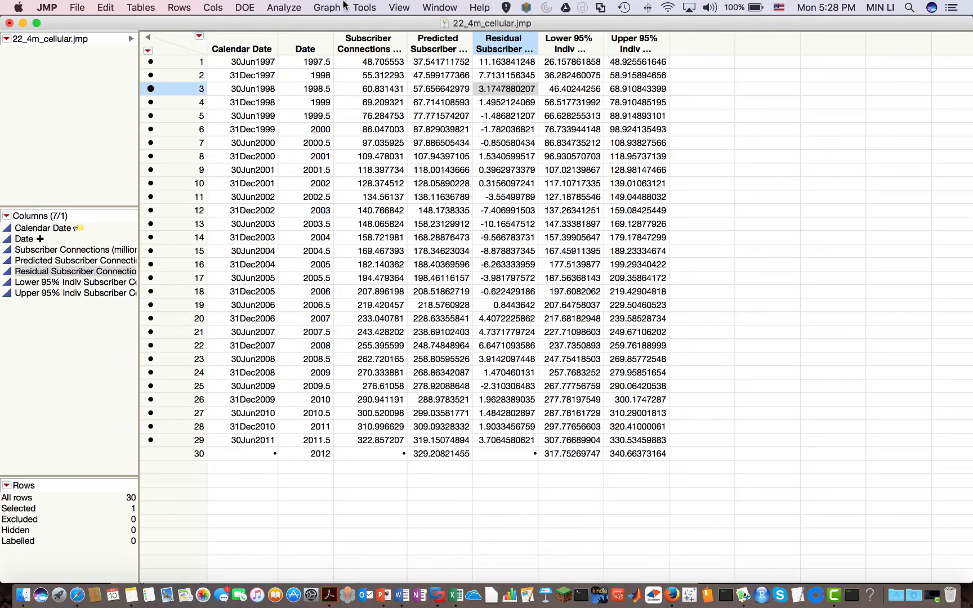
{"action": "left_click", "coordinate": [291, 9]}
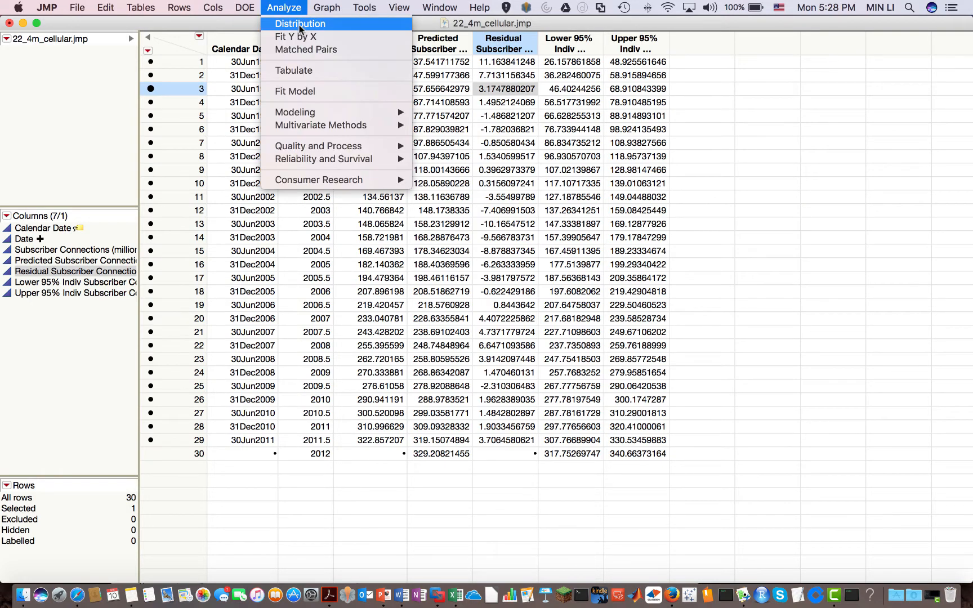
{"action": "left_click", "coordinate": [300, 29]}
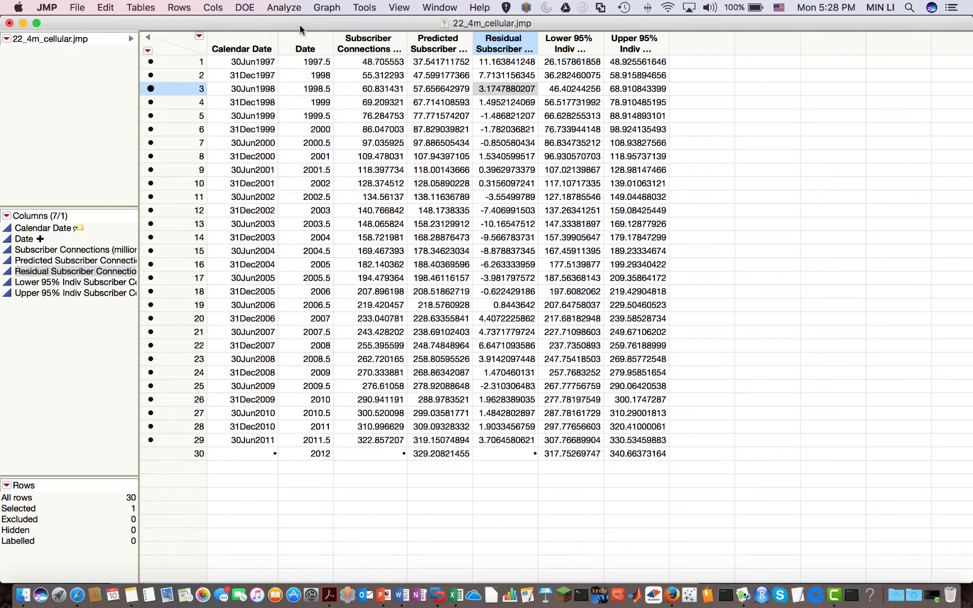
{"action": "left_click_drag", "start_coordinate": [336, 224], "coordinate": [709, 174]}
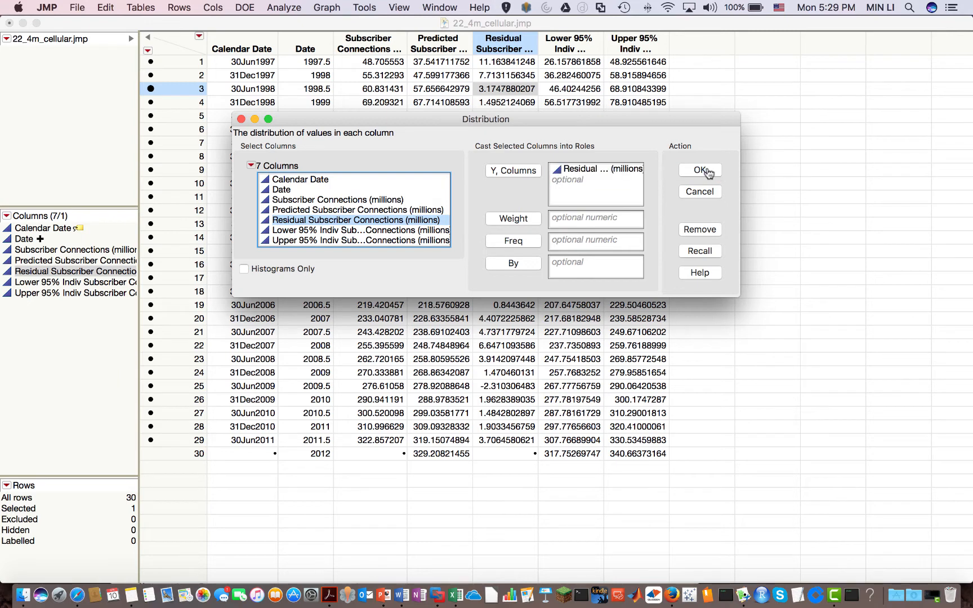
{"action": "left_click", "coordinate": [702, 171]}
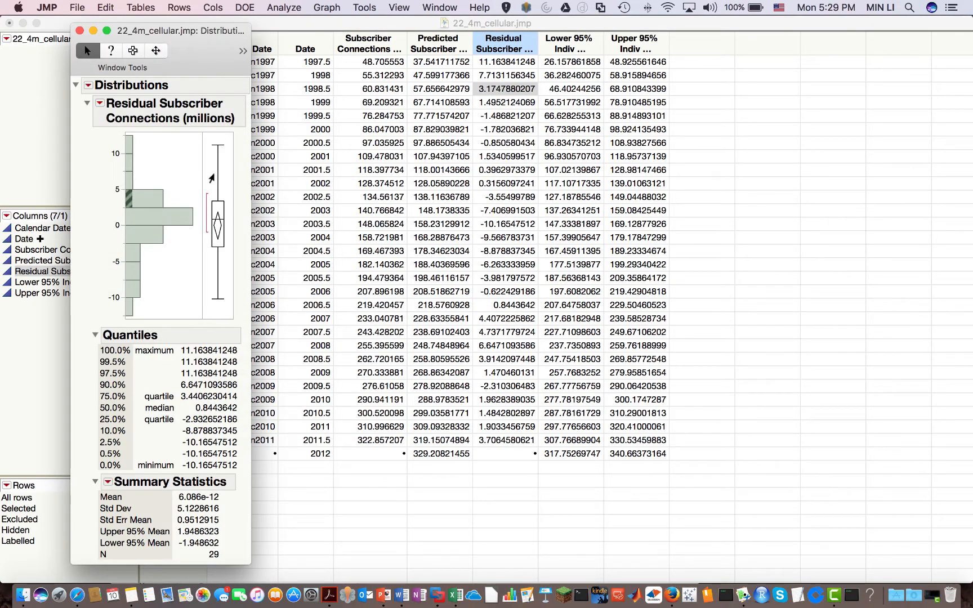
Uncheck Vertical so the residual histogram and box plot display horizontally
{"action": "left_click", "coordinate": [99, 106]}
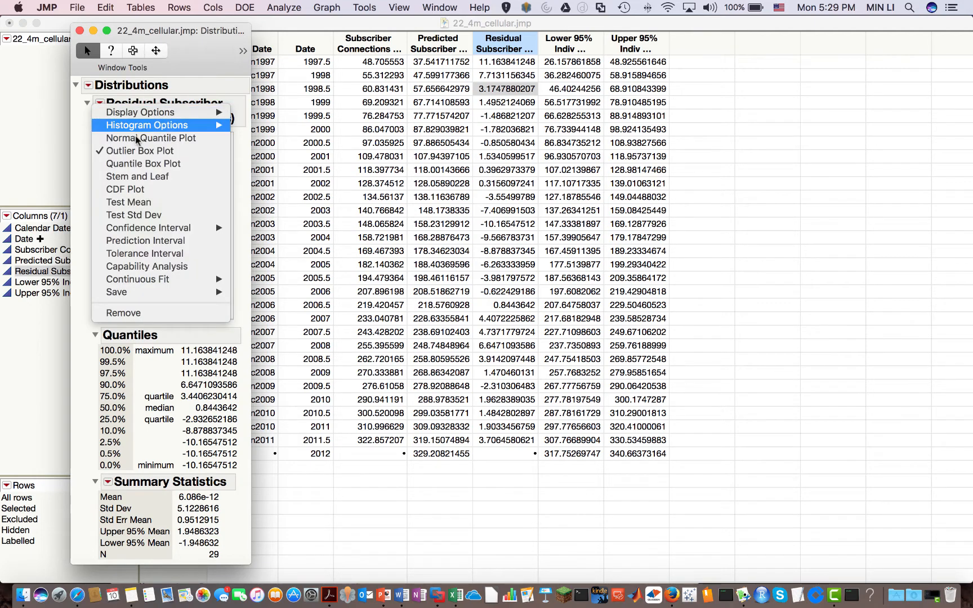
{"action": "mouse_move", "coordinate": [151, 125]}
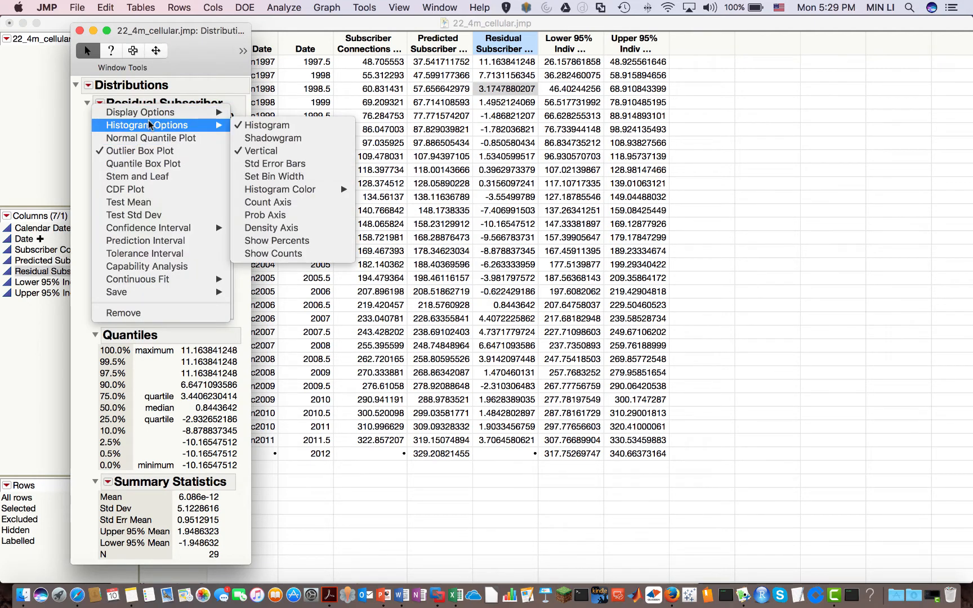
{"action": "left_click", "coordinate": [265, 151]}
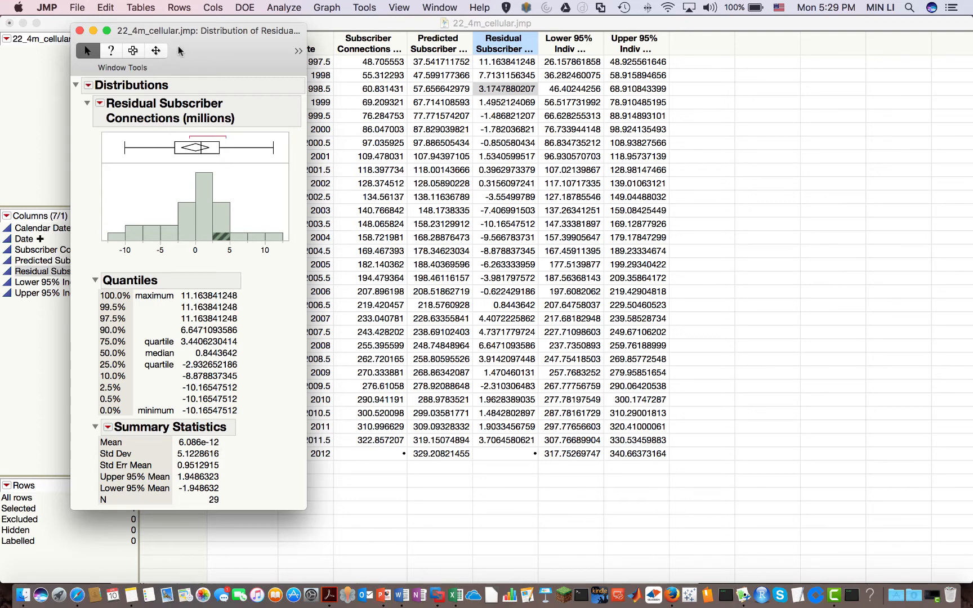
{"action": "left_click_drag", "start_coordinate": [186, 43], "coordinate": [205, 44]}
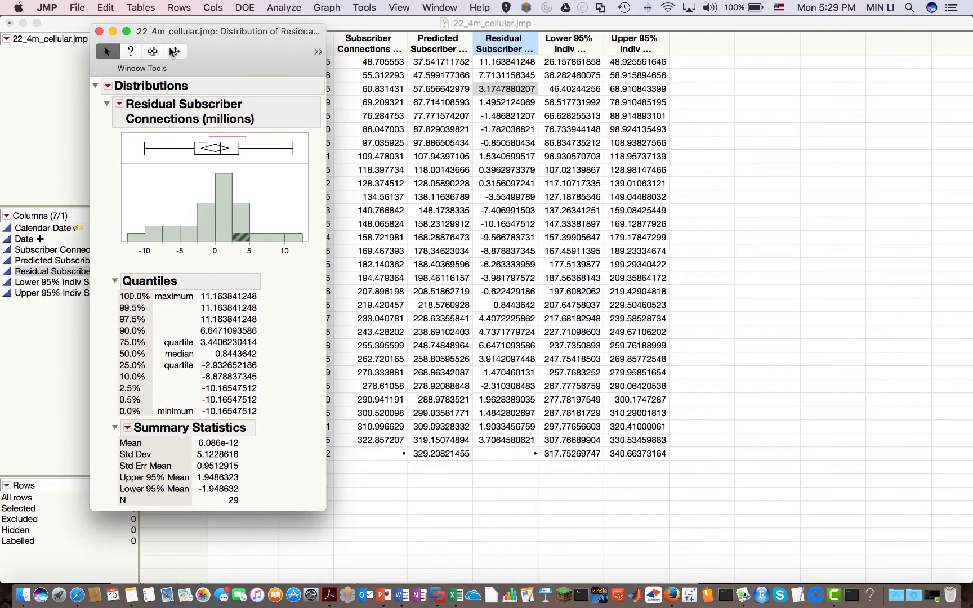
{"action": "left_click", "coordinate": [107, 86]}
{"action": "left_click", "coordinate": [120, 77]}
{"action": "left_click", "coordinate": [119, 106]}
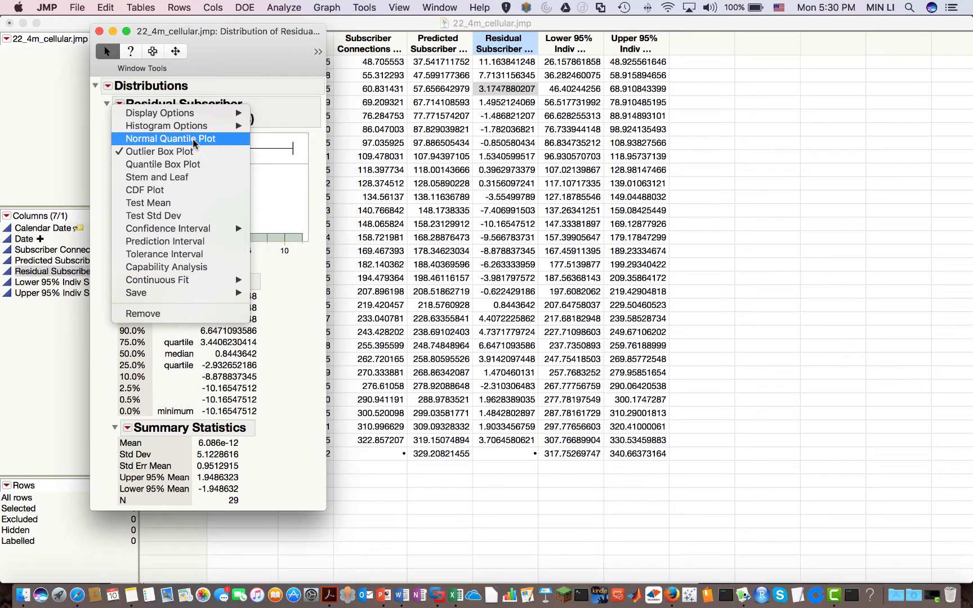
Add a normal quantile plot with confidence bands to the residual distribution report
{"action": "left_click", "coordinate": [194, 144]}
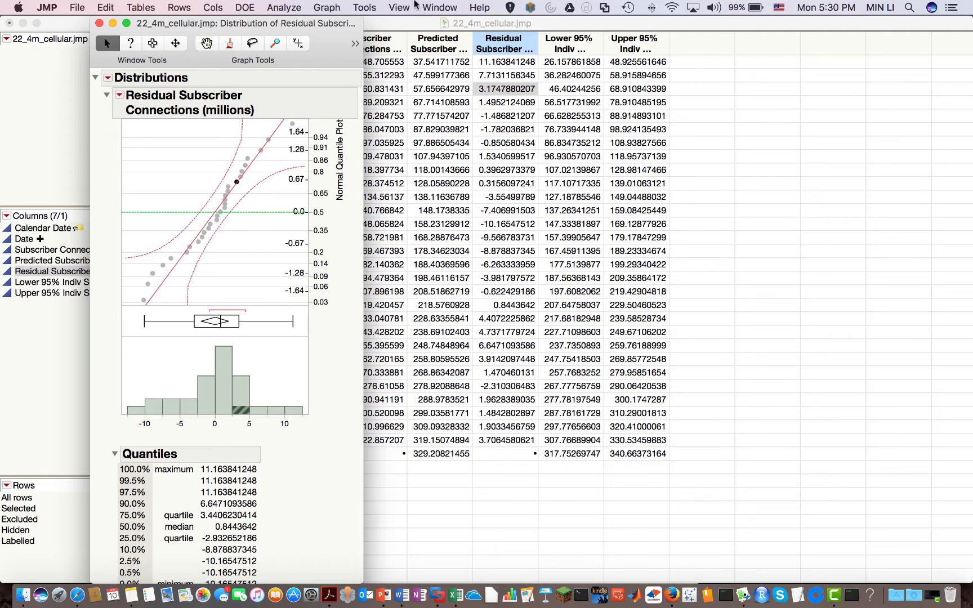
{"action": "left_click", "coordinate": [444, 8]}
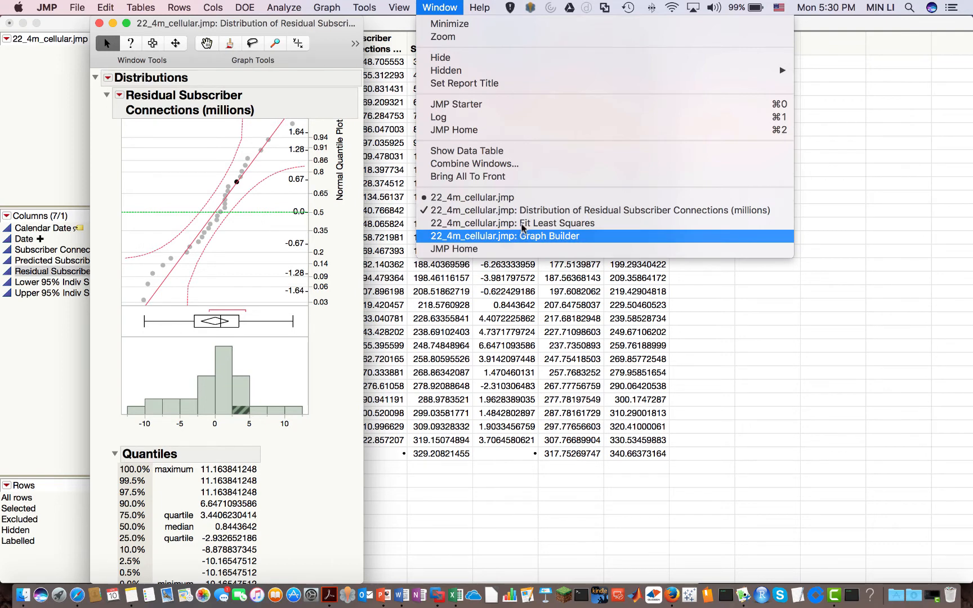
Add the Durbin Watson Test from Row Diagnostics to the least squares fit report
{"action": "left_click", "coordinate": [522, 224]}
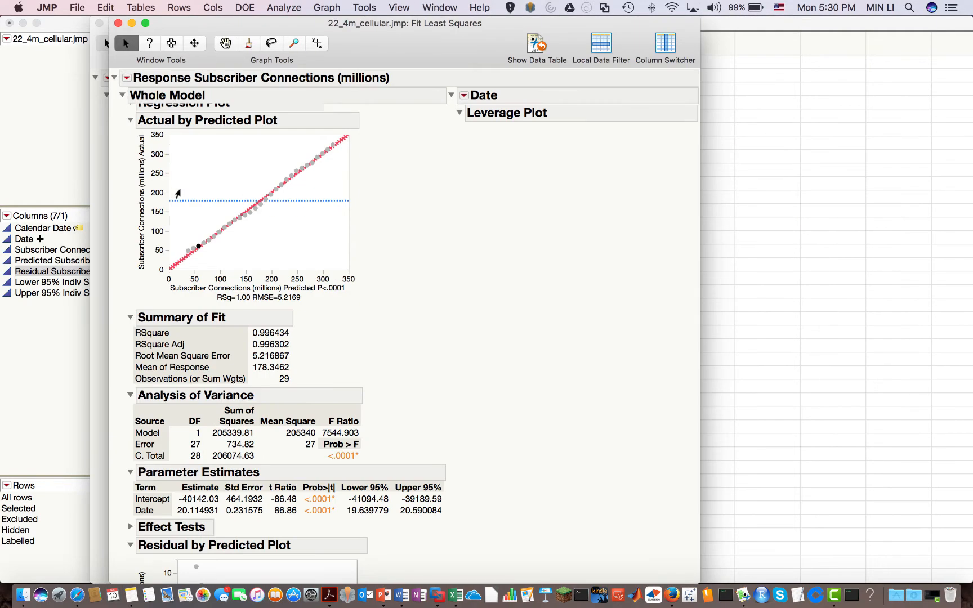
{"action": "scroll", "coordinate": [208, 198], "scroll_direction": "up", "scroll_amount": 3}
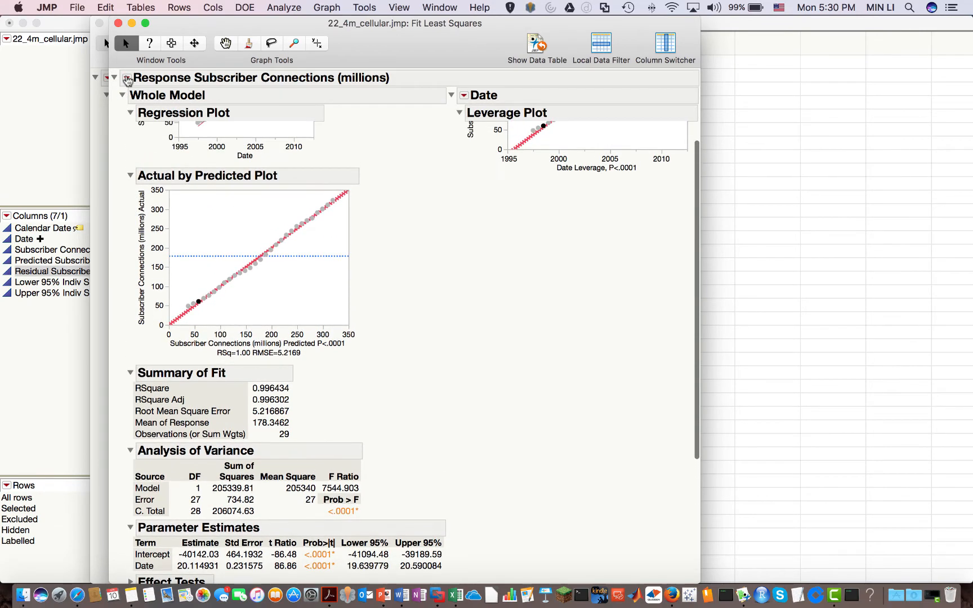
{"action": "left_click", "coordinate": [127, 79]}
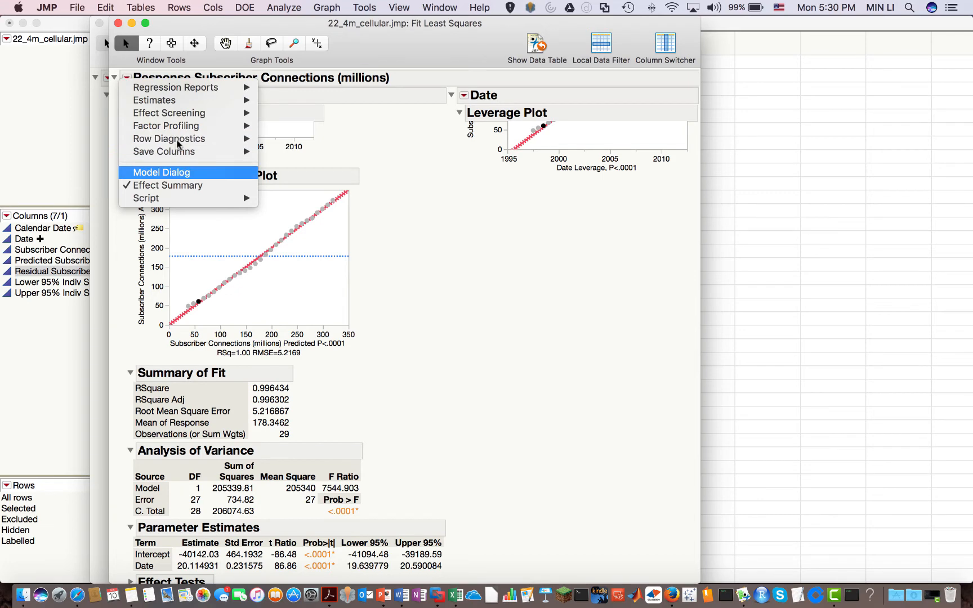
{"action": "mouse_move", "coordinate": [178, 144]}
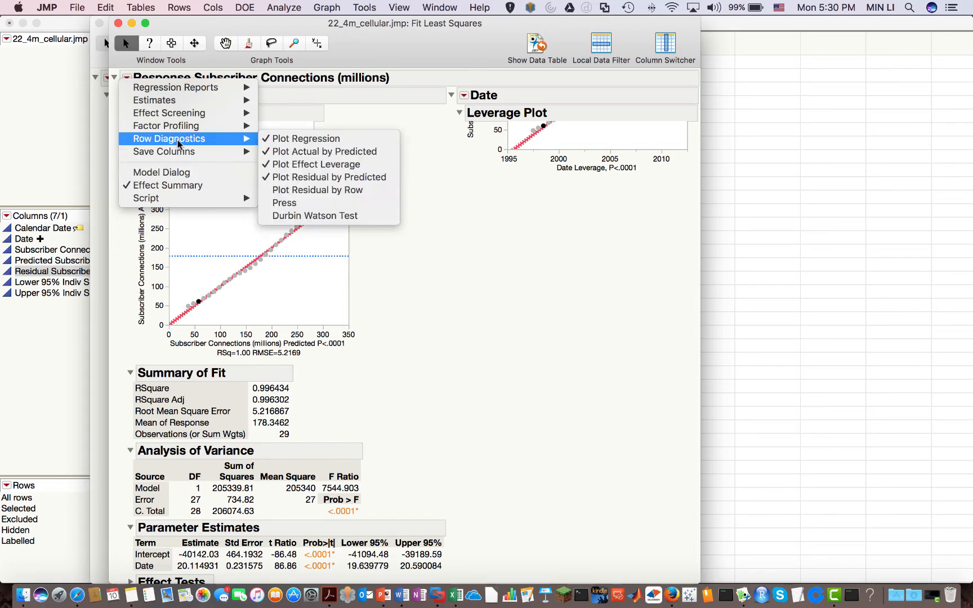
{"action": "left_click", "coordinate": [314, 217]}
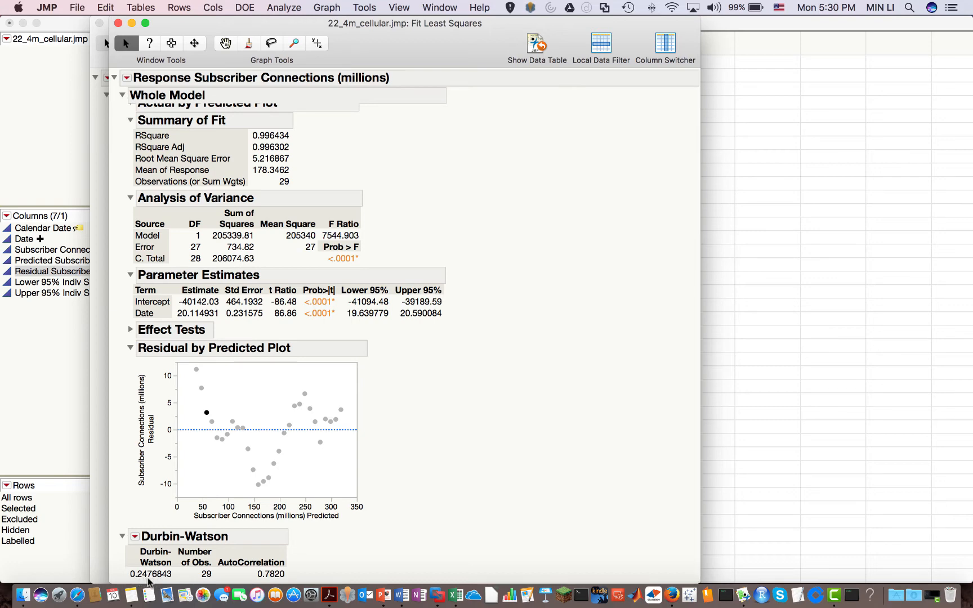
{"action": "mouse_move", "coordinate": [161, 582]}
Show slide 39's Durbin-Watson critical values at α = 0.05 (n=30: reject below 1.49)
{"action": "left_click", "coordinate": [386, 595]}
{"action": "scroll", "coordinate": [385, 314], "scroll_direction": "up", "scroll_amount": 1}
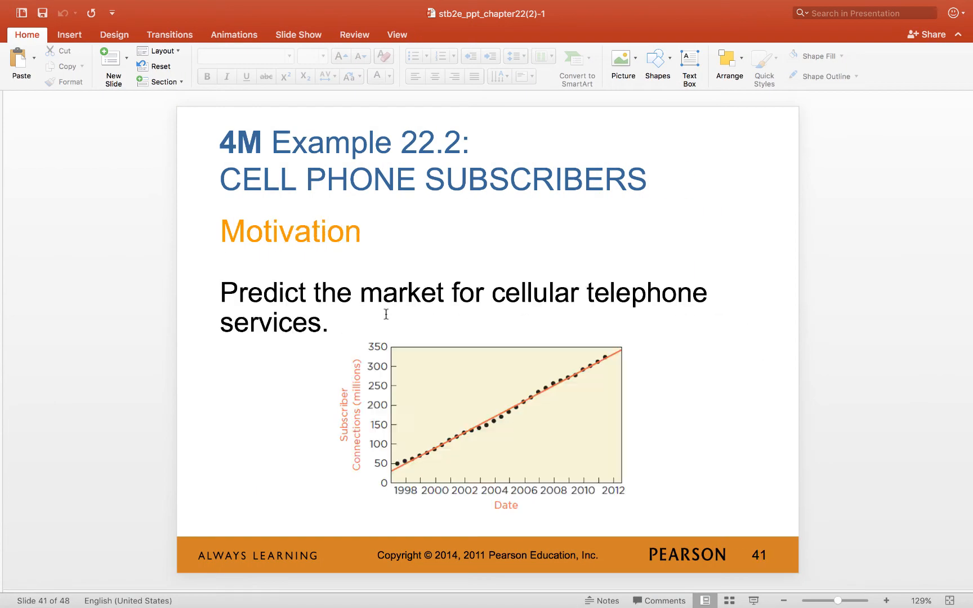
{"action": "scroll", "coordinate": [385, 314], "scroll_direction": "up", "scroll_amount": 2}
{"action": "scroll", "coordinate": [386, 314], "scroll_direction": "up", "scroll_amount": 1}
{"action": "scroll", "coordinate": [386, 314], "scroll_direction": "down", "scroll_amount": 1}
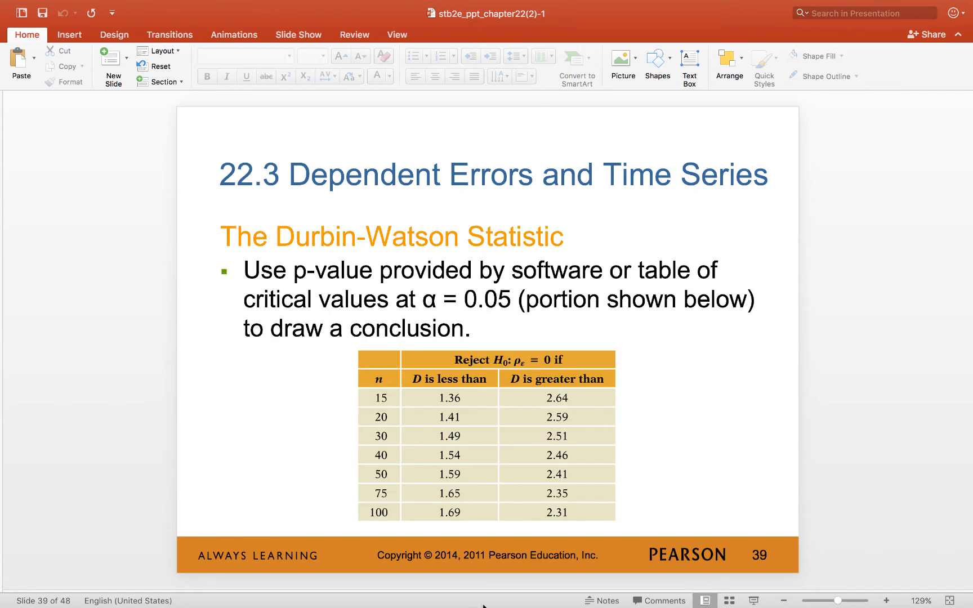
Compare the JMP regression report with the slide, then list JMP's open windows from the Dock
{"action": "mouse_move", "coordinate": [476, 605]}
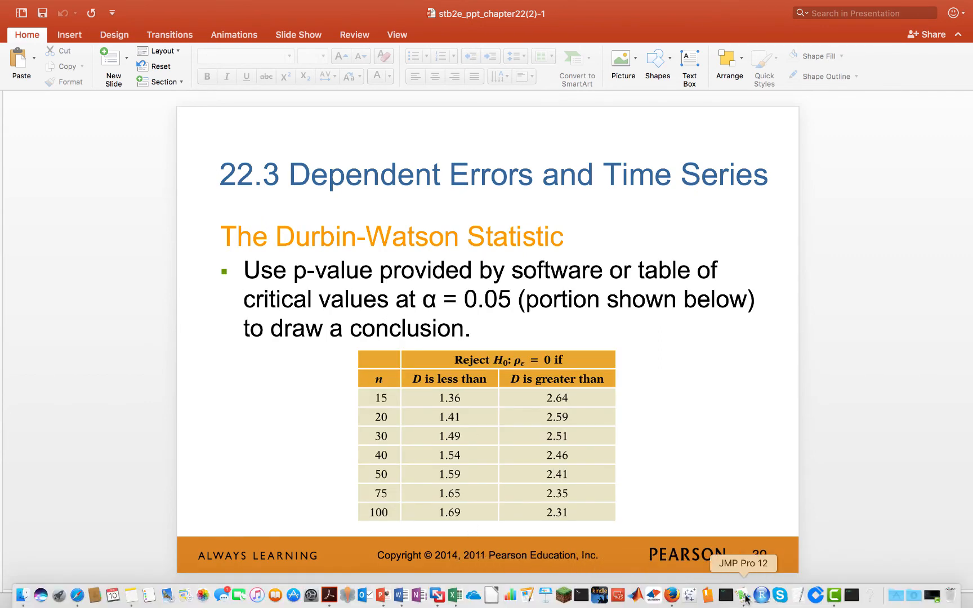
{"action": "left_click", "coordinate": [743, 595]}
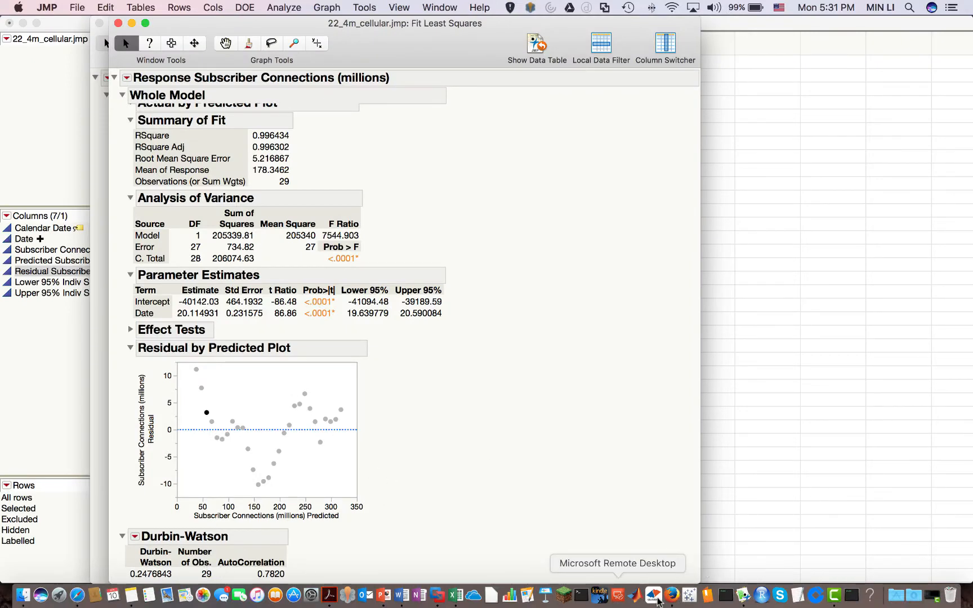
{"action": "left_click", "coordinate": [382, 596]}
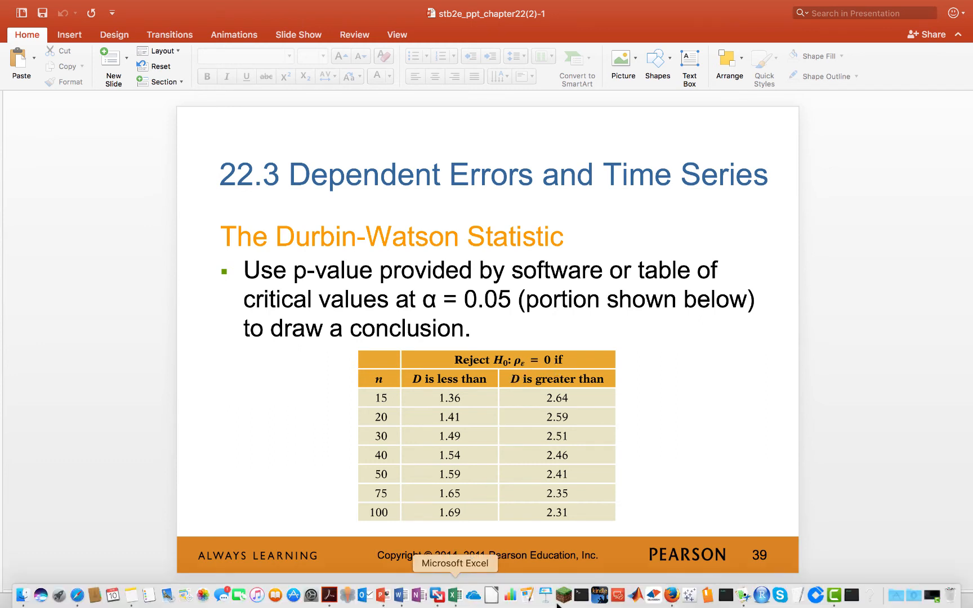
{"action": "right_click", "coordinate": [744, 598]}
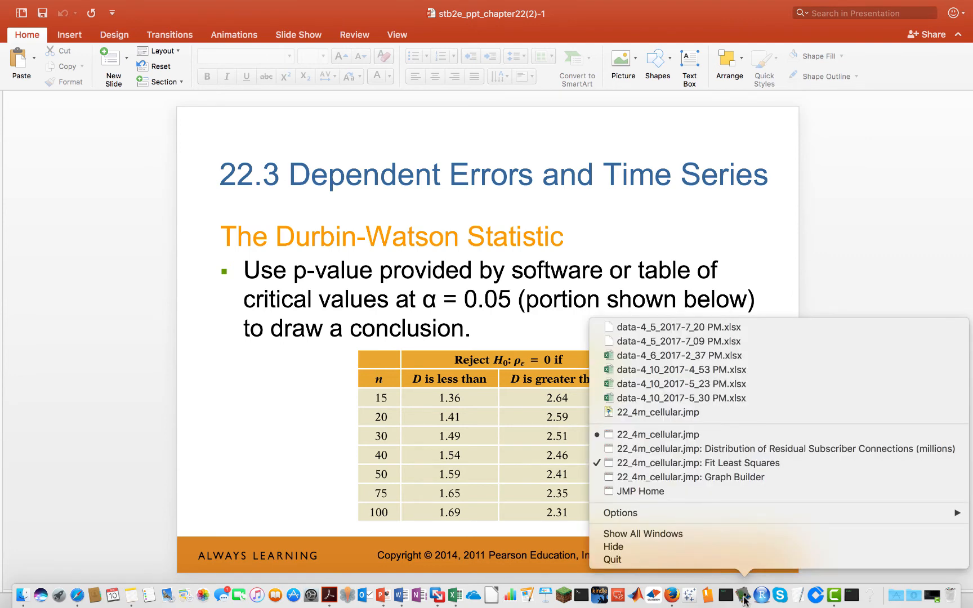
Show the Durbin-Watson Significance P Value (Prob<DW below .0001) in Fit Least Squares, then revisit slide 39
{"action": "left_click", "coordinate": [744, 598]}
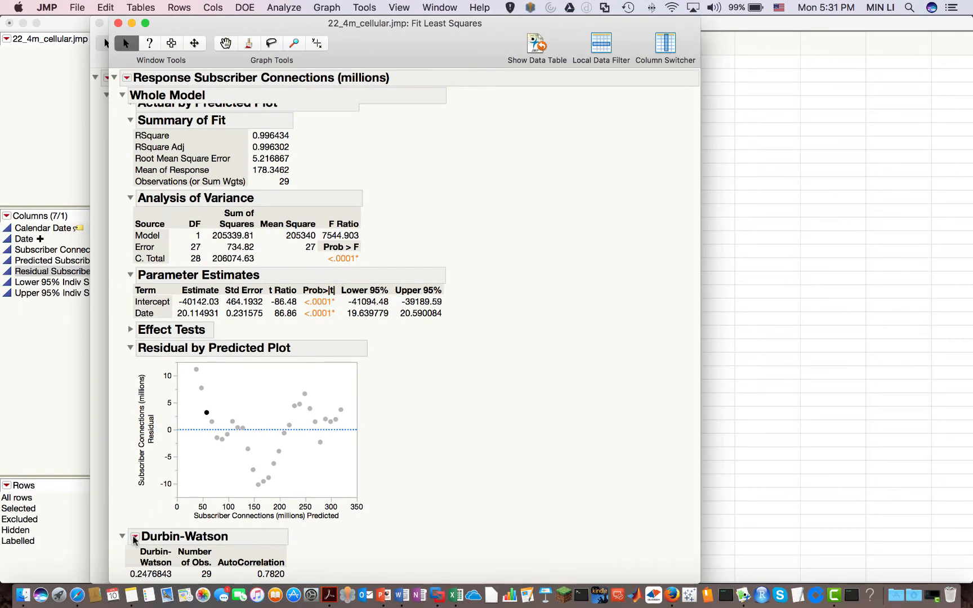
{"action": "left_click", "coordinate": [134, 538]}
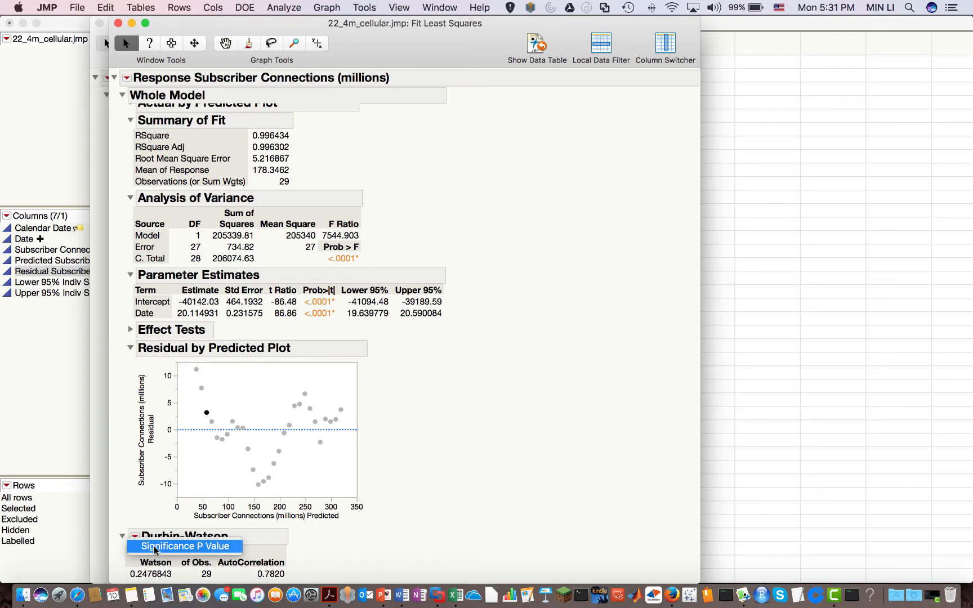
{"action": "left_click", "coordinate": [155, 548]}
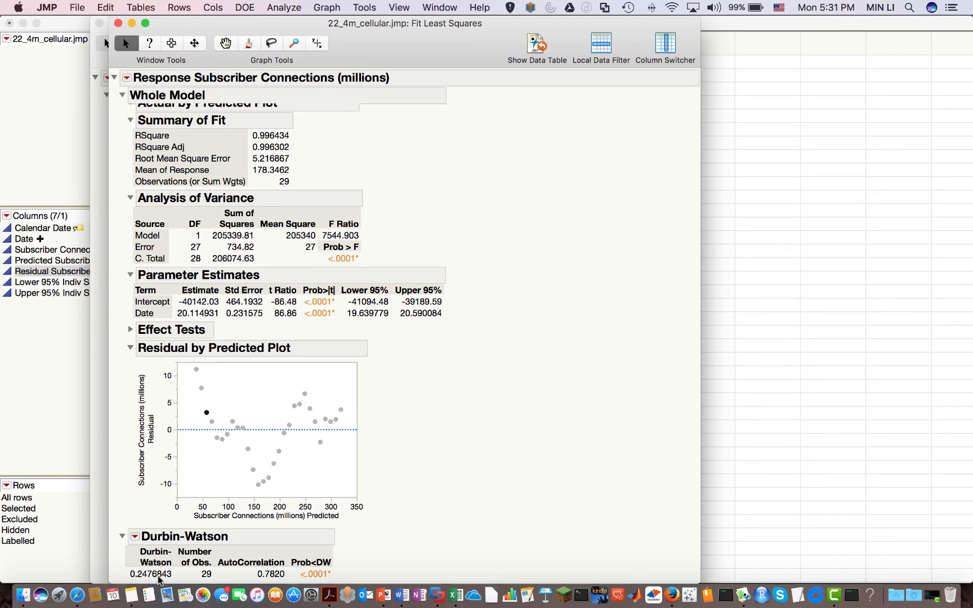
{"action": "mouse_move", "coordinate": [161, 580]}
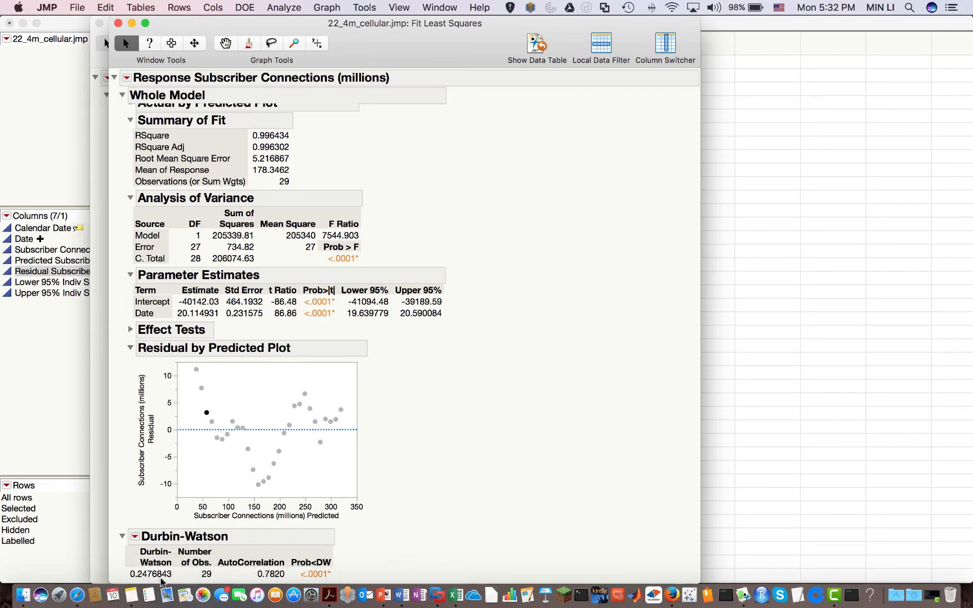
{"action": "left_click", "coordinate": [383, 595]}
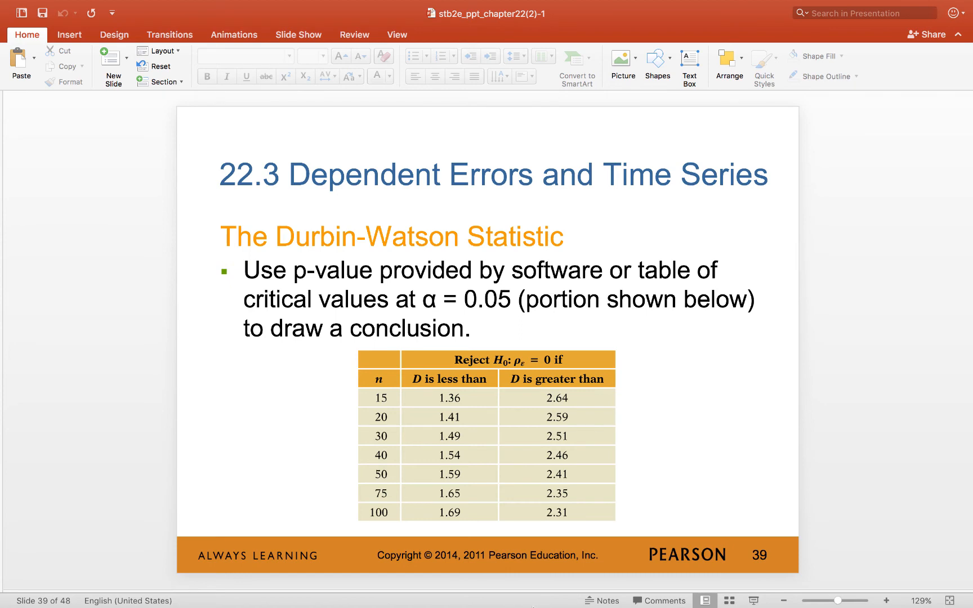
Bring 22_4m_cellular.jmp forward through the Window menu and select its Date column
{"action": "mouse_move", "coordinate": [532, 607]}
{"action": "left_click", "coordinate": [742, 596]}
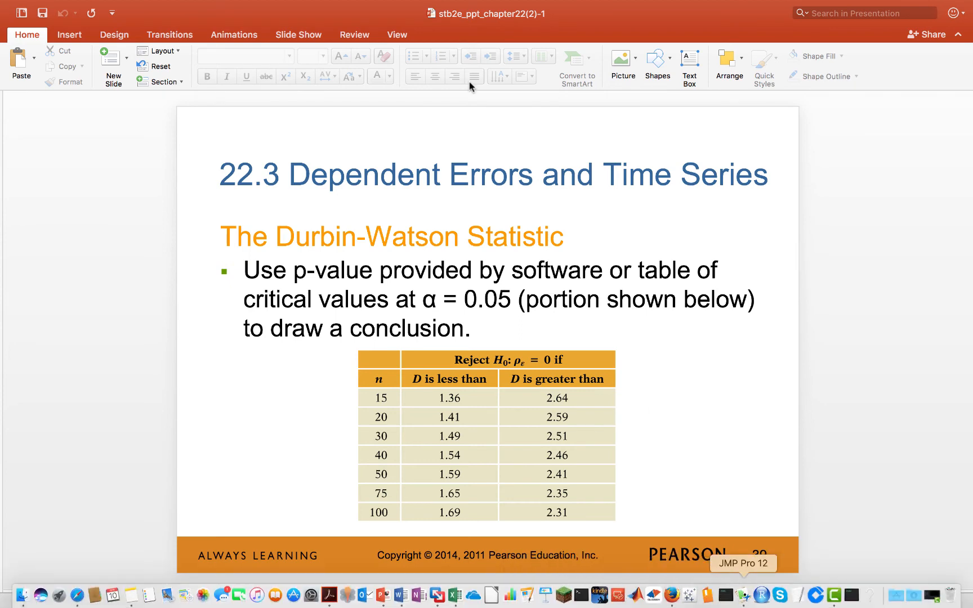
{"action": "left_click", "coordinate": [440, 7]}
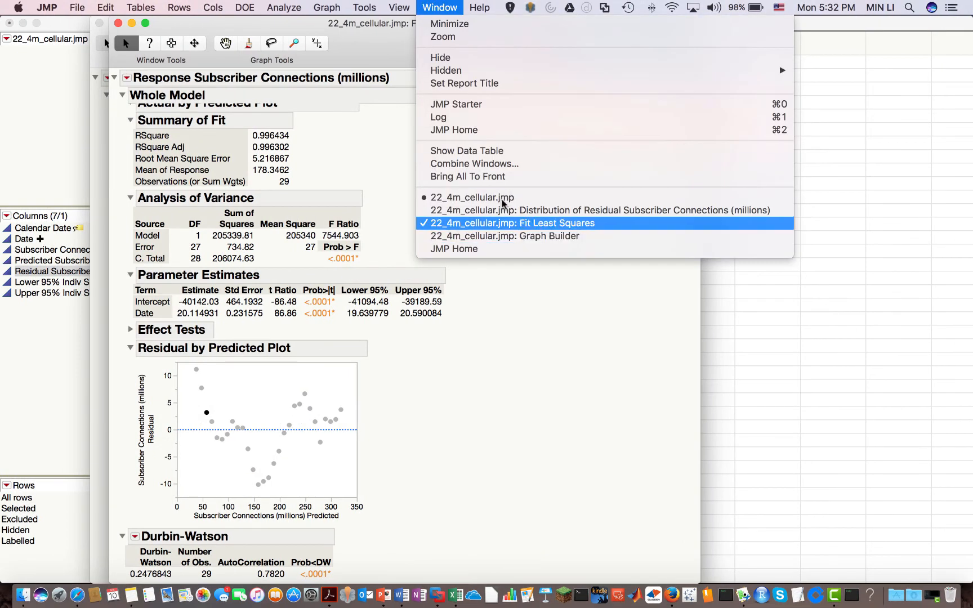
{"action": "left_click", "coordinate": [461, 200]}
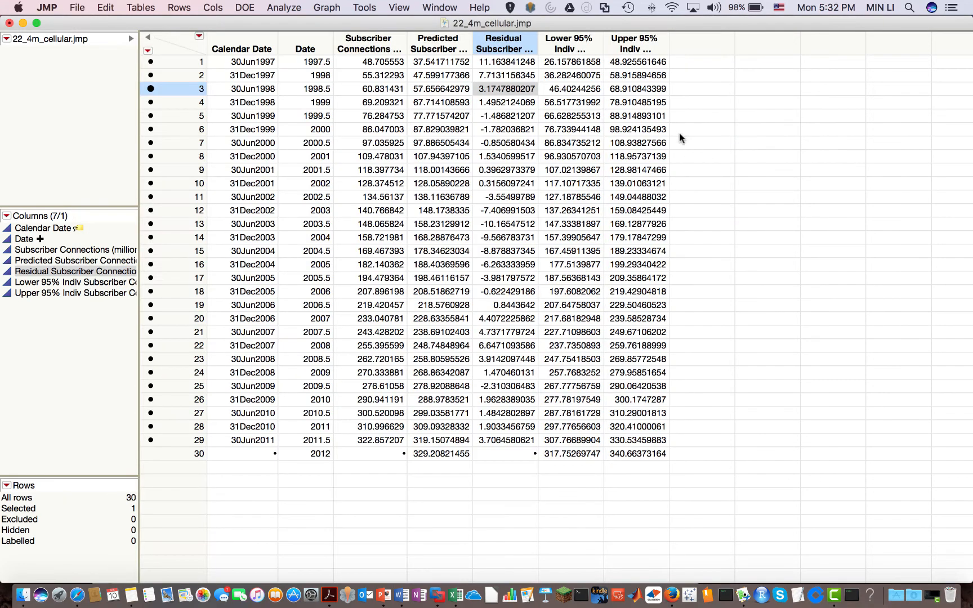
{"action": "left_click", "coordinate": [369, 75]}
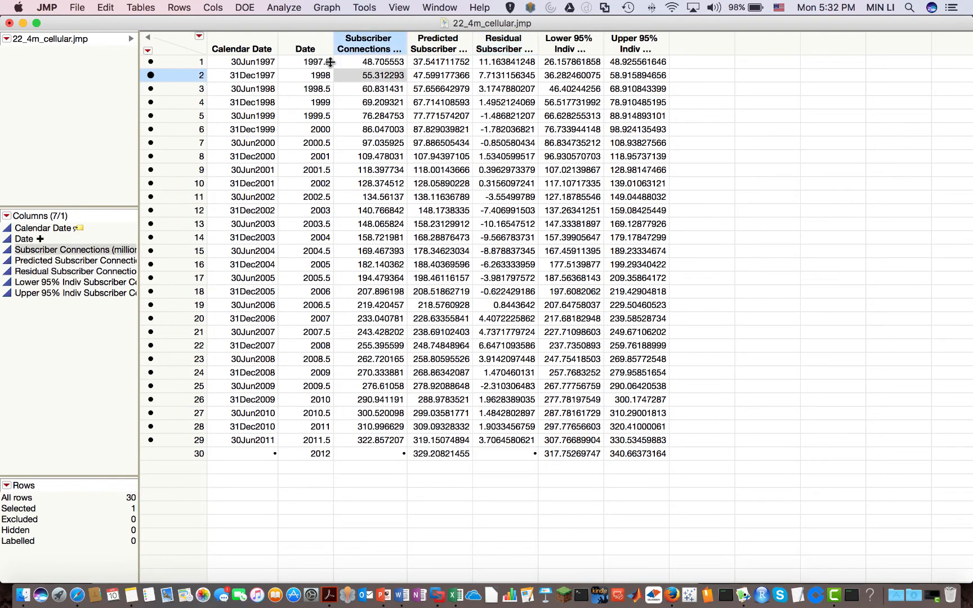
{"action": "left_click", "coordinate": [305, 45]}
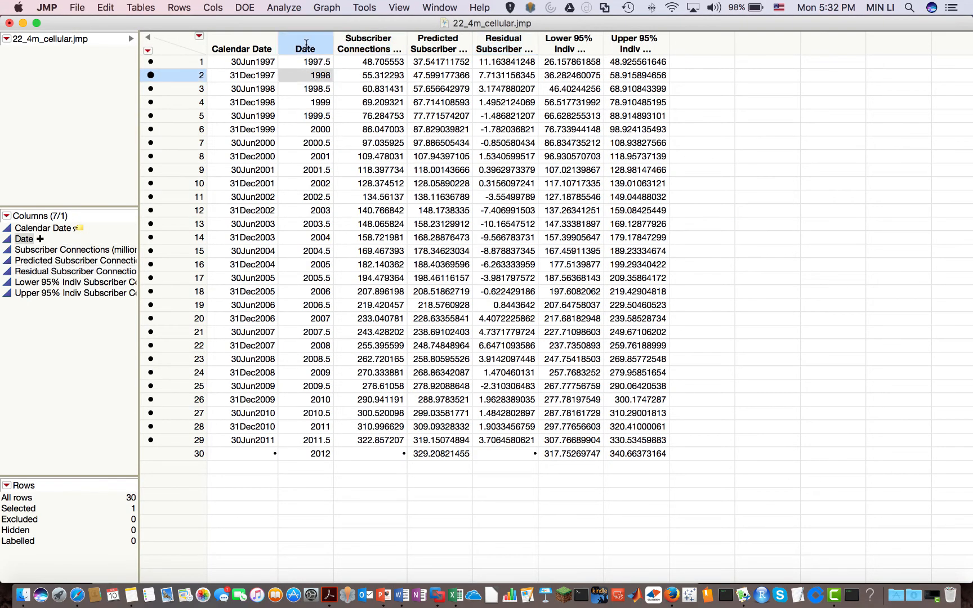
Add natural log formula columns Log[Date] and Log[Subscriber Connections]
{"action": "right_click", "coordinate": [307, 46]}
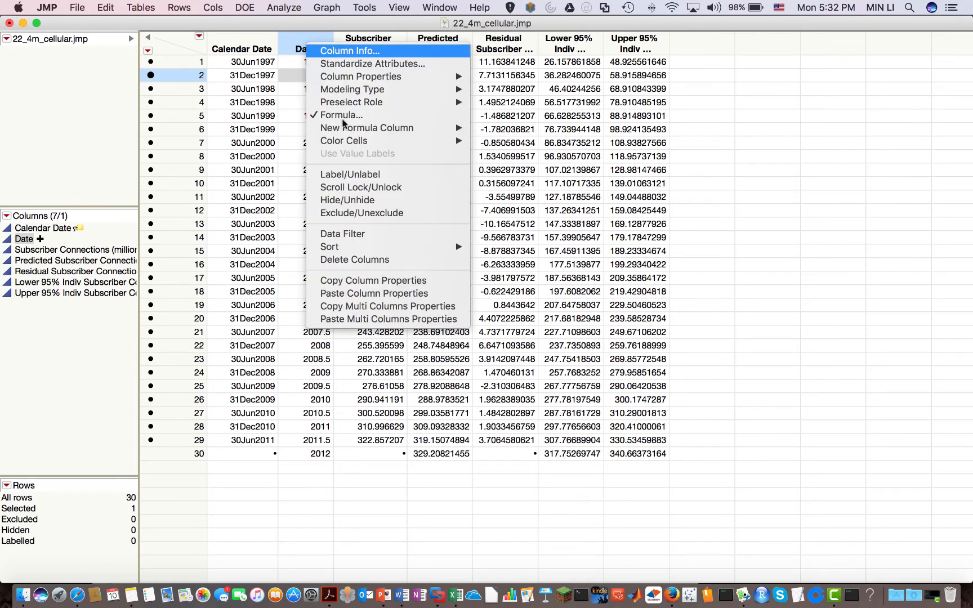
{"action": "mouse_move", "coordinate": [404, 128]}
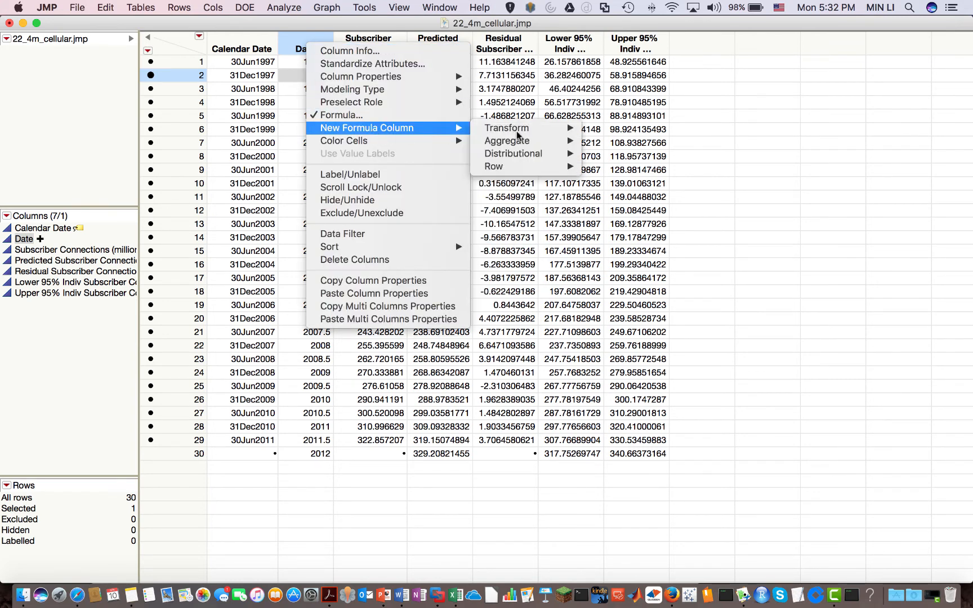
{"action": "mouse_move", "coordinate": [516, 130]}
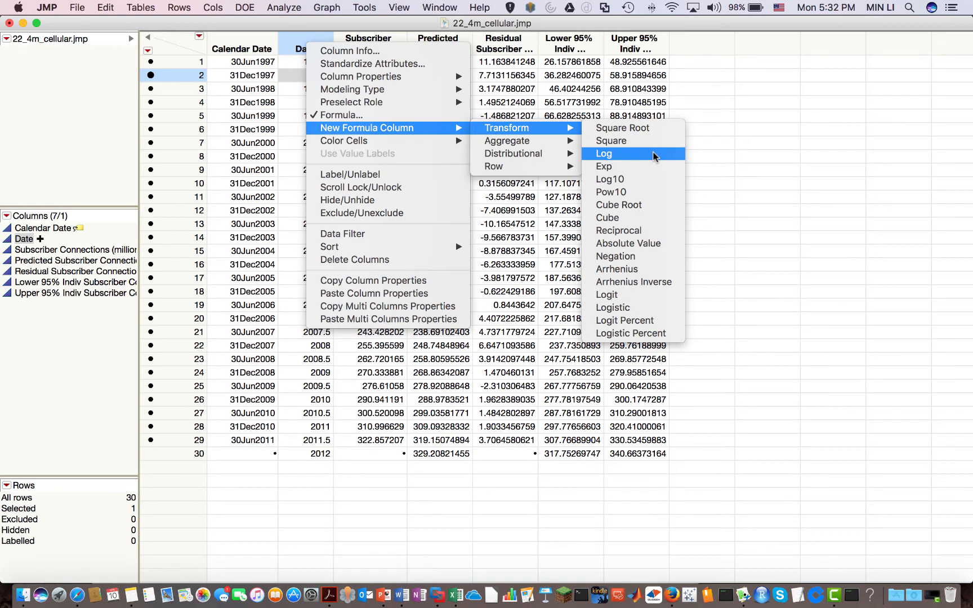
{"action": "left_click", "coordinate": [654, 155]}
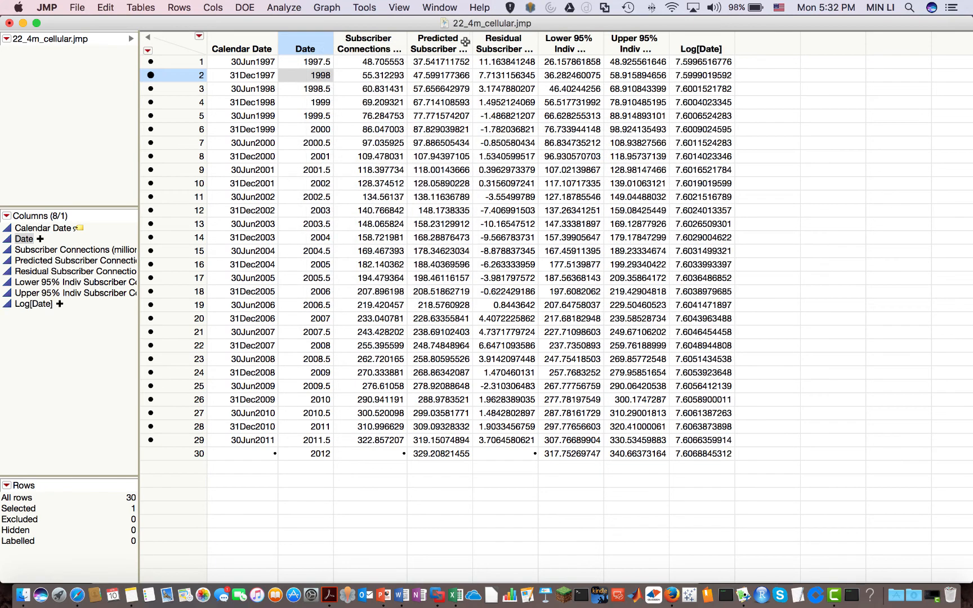
{"action": "left_click", "coordinate": [374, 45]}
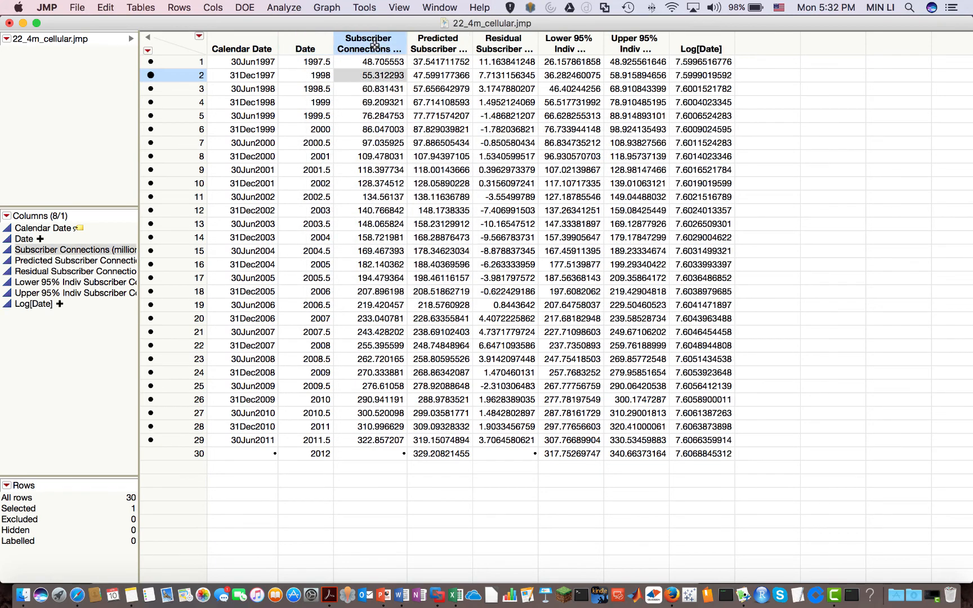
{"action": "right_click", "coordinate": [374, 44]}
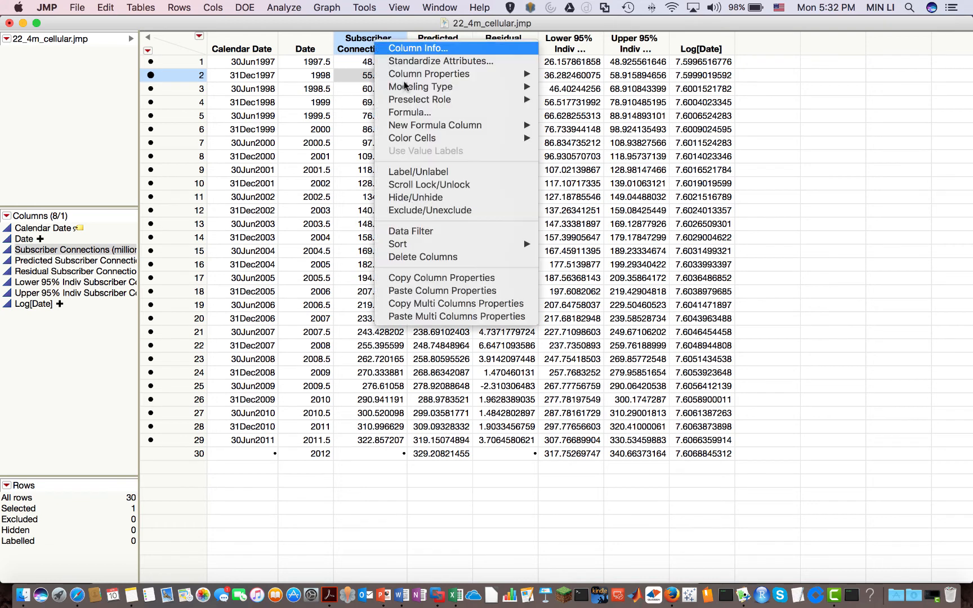
{"action": "mouse_move", "coordinate": [432, 126]}
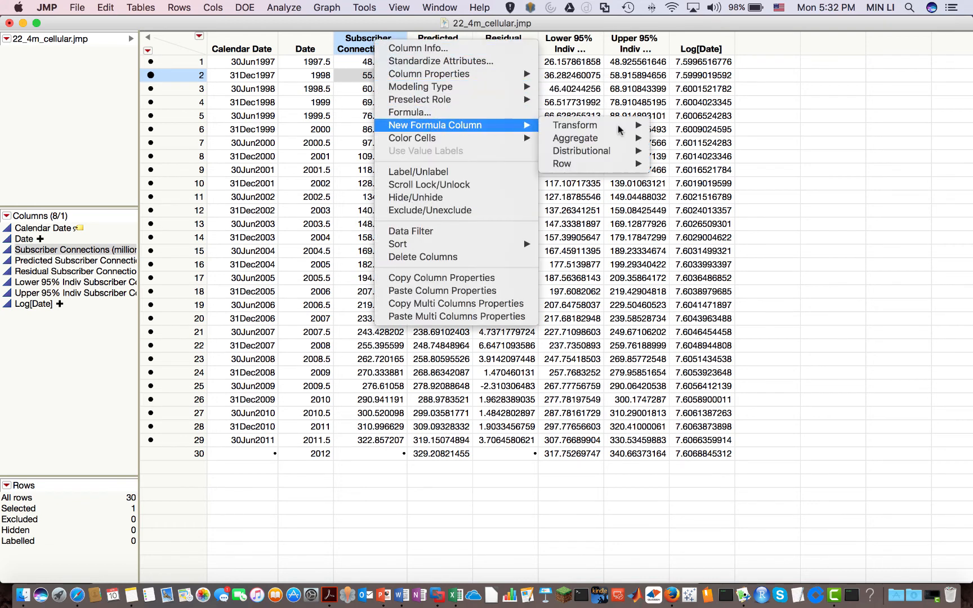
{"action": "mouse_move", "coordinate": [627, 124]}
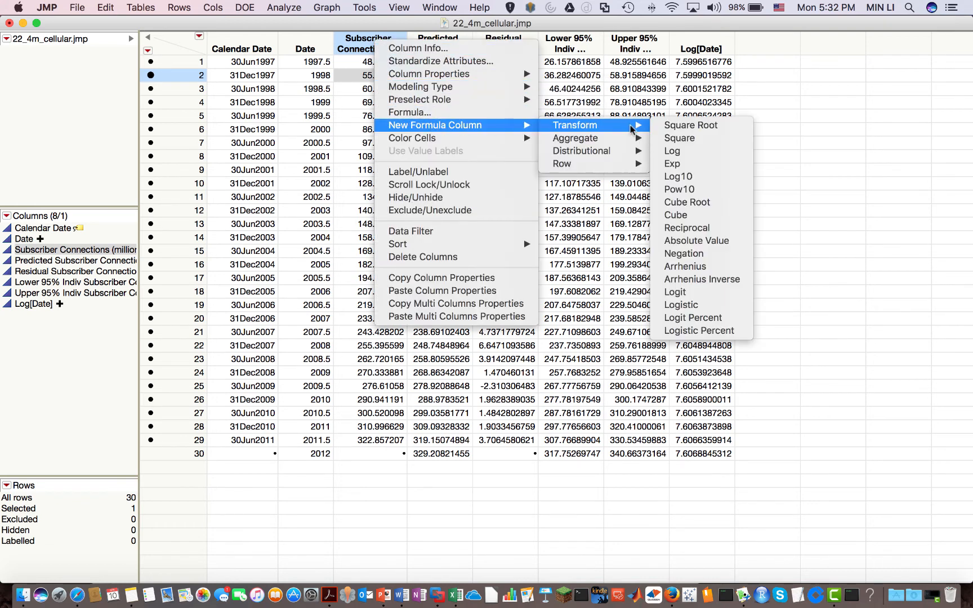
{"action": "left_click", "coordinate": [706, 152]}
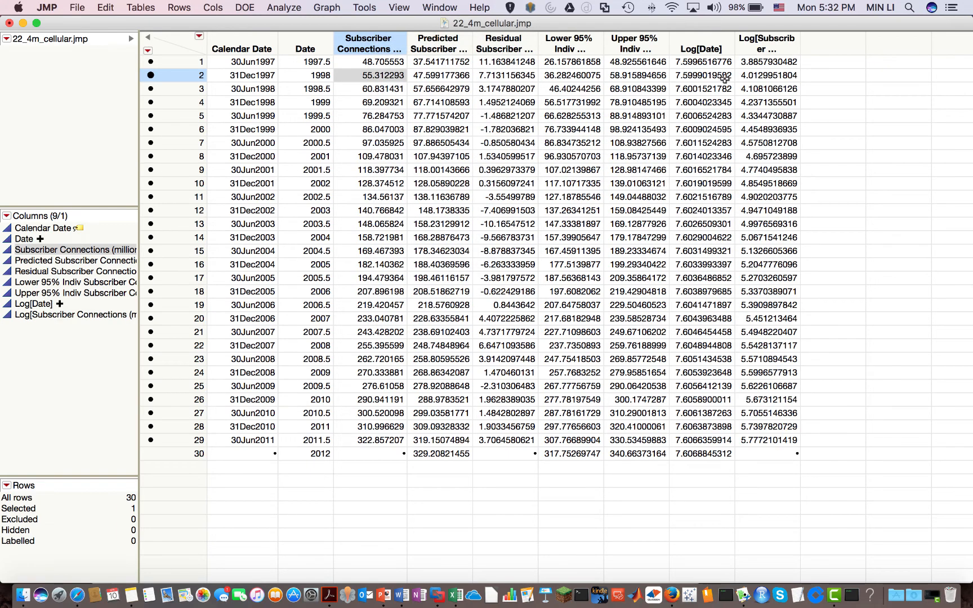
Add base-10 log columns Log10[Subscriber Connections] and Log10[Date], bringing the table to 11 columns
{"action": "right_click", "coordinate": [381, 42]}
{"action": "mouse_move", "coordinate": [432, 89]}
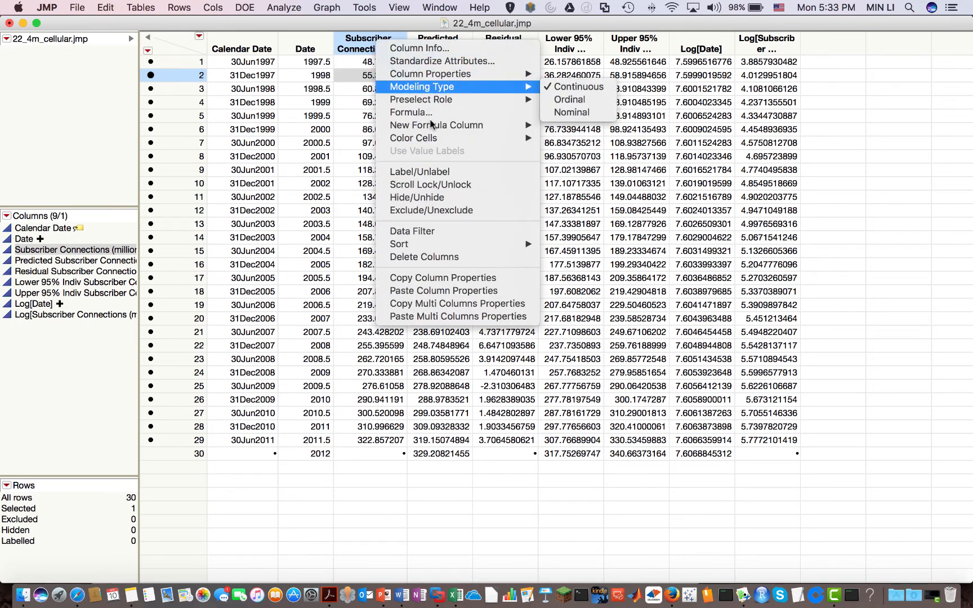
{"action": "mouse_move", "coordinate": [434, 126]}
{"action": "mouse_move", "coordinate": [584, 126]}
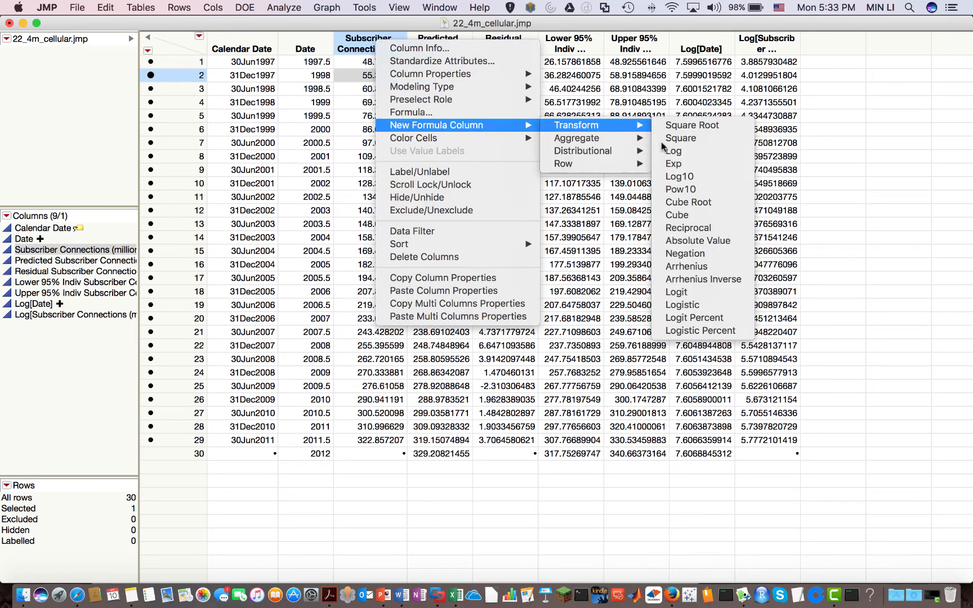
{"action": "left_click", "coordinate": [679, 177]}
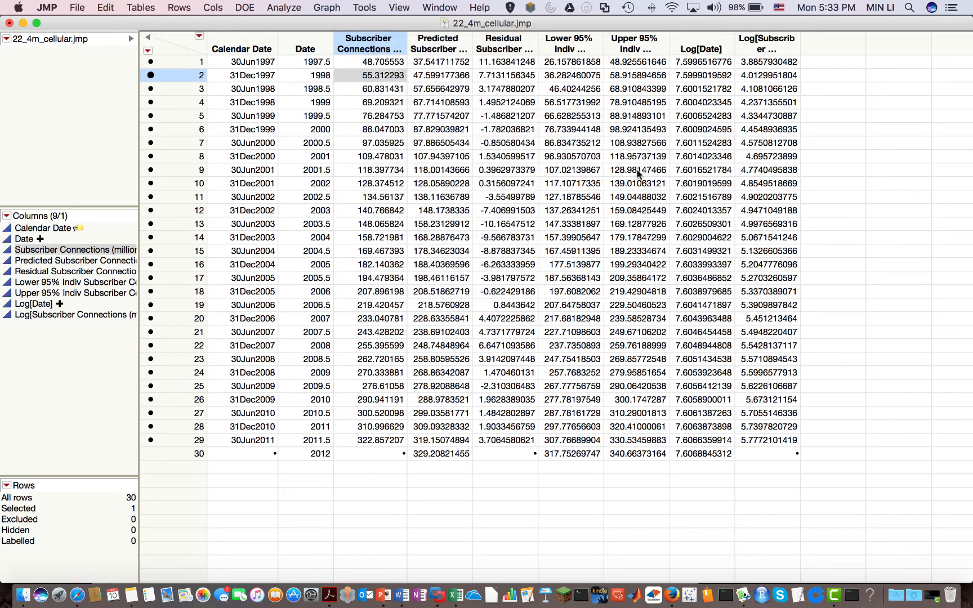
{"action": "left_click", "coordinate": [298, 48]}
{"action": "right_click", "coordinate": [299, 48]}
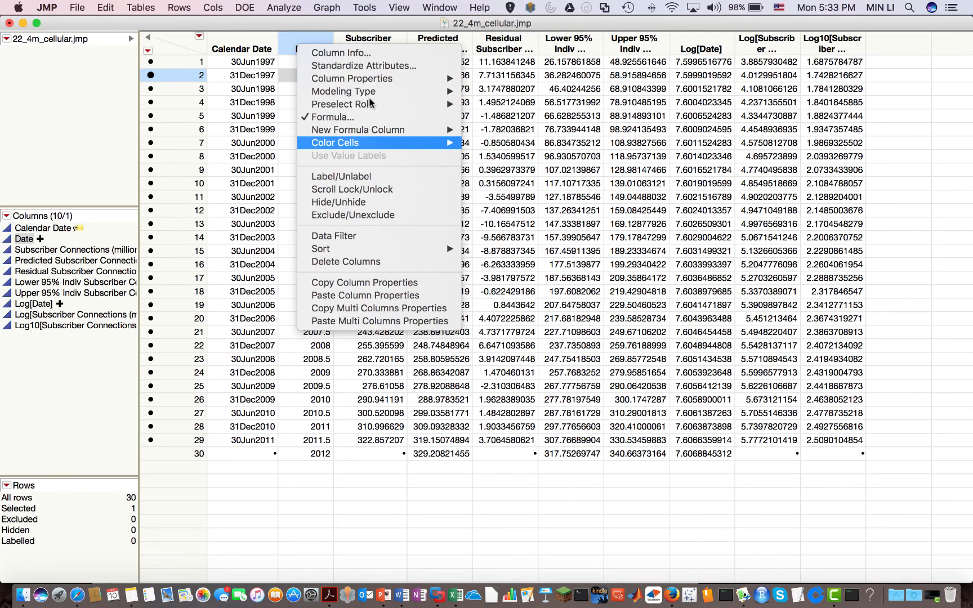
{"action": "mouse_move", "coordinate": [380, 129]}
{"action": "mouse_move", "coordinate": [507, 130]}
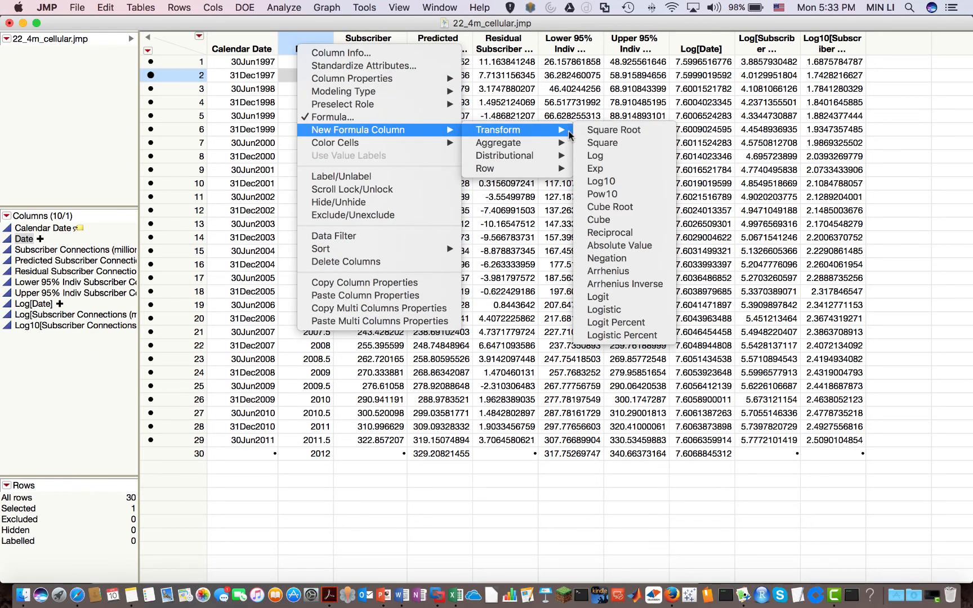
{"action": "left_click", "coordinate": [621, 183]}
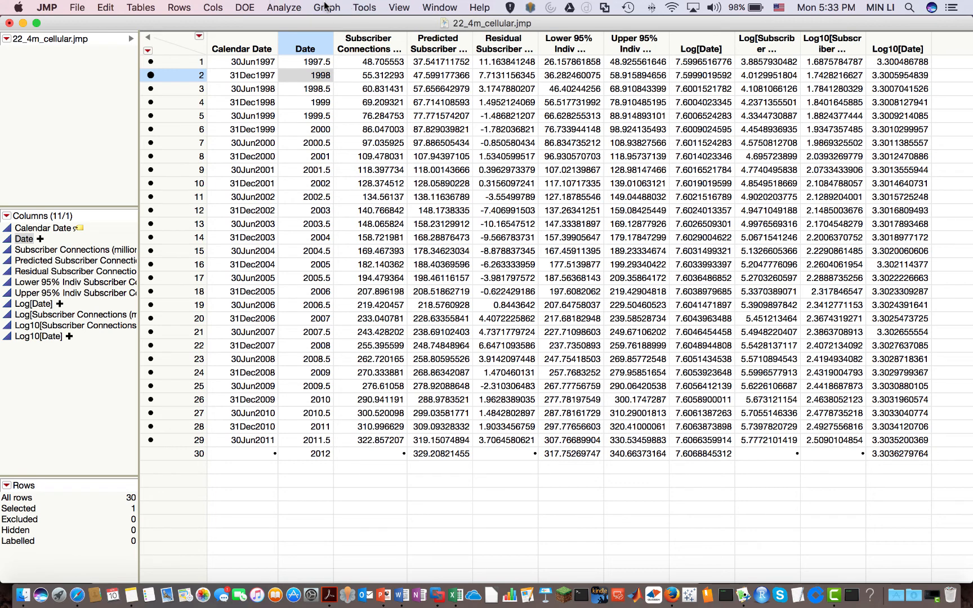
Run a Standard Least Squares Fit Model with Log[Subscriber Connections] as Y and Log[Date] as effect
{"action": "left_click", "coordinate": [284, 7]}
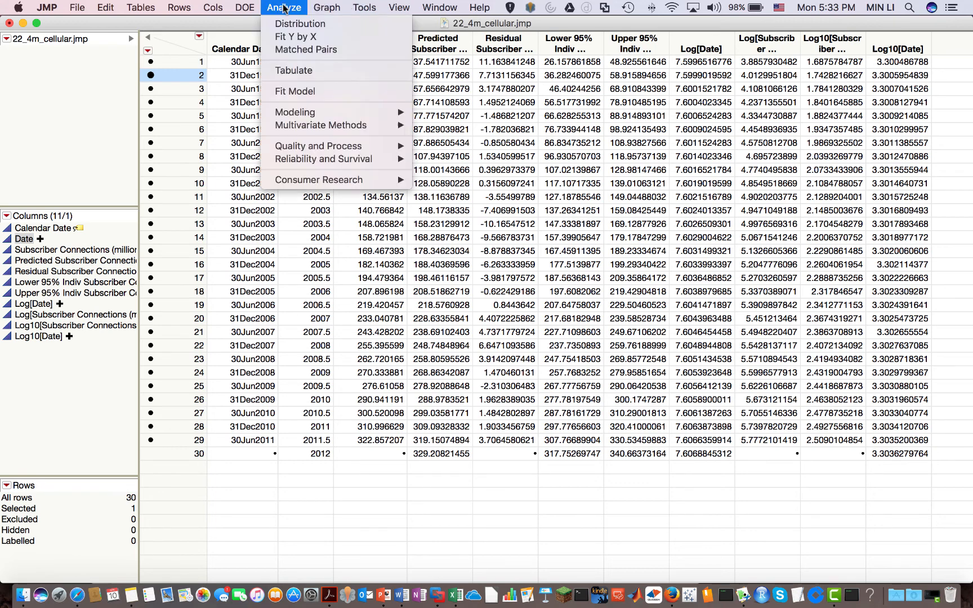
{"action": "left_click", "coordinate": [306, 92]}
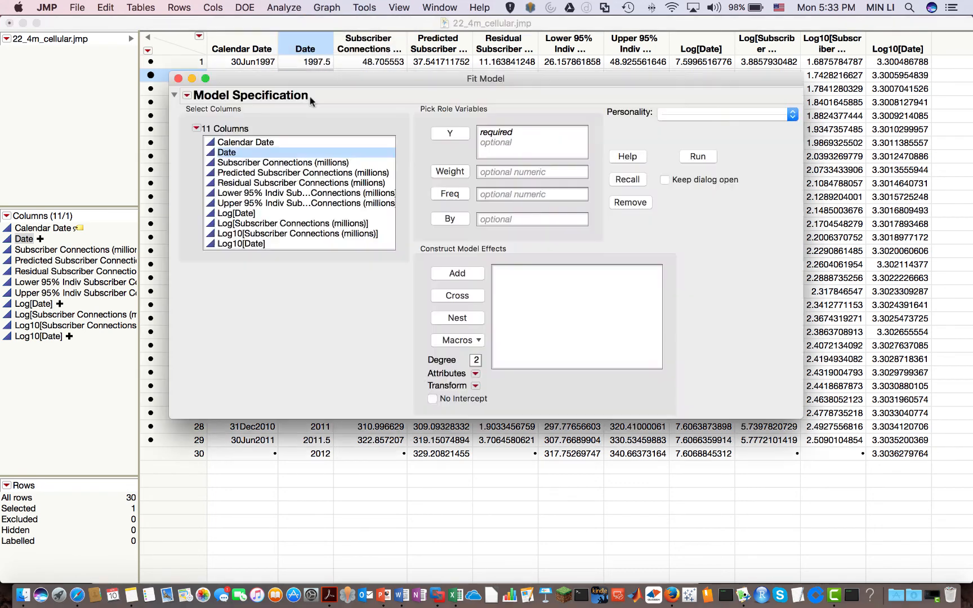
{"action": "left_click", "coordinate": [252, 225]}
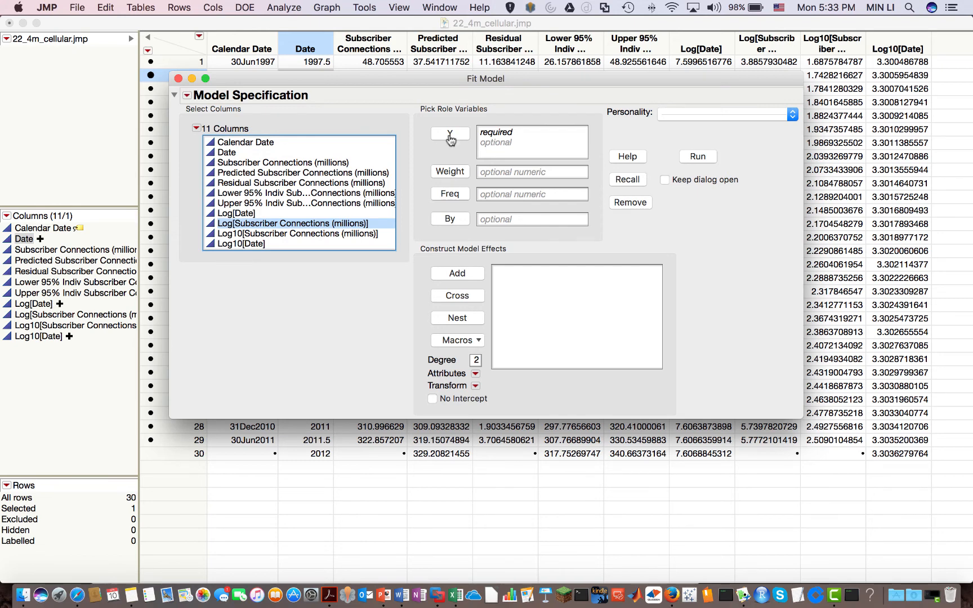
{"action": "left_click", "coordinate": [458, 134]}
{"action": "left_click", "coordinate": [239, 213]}
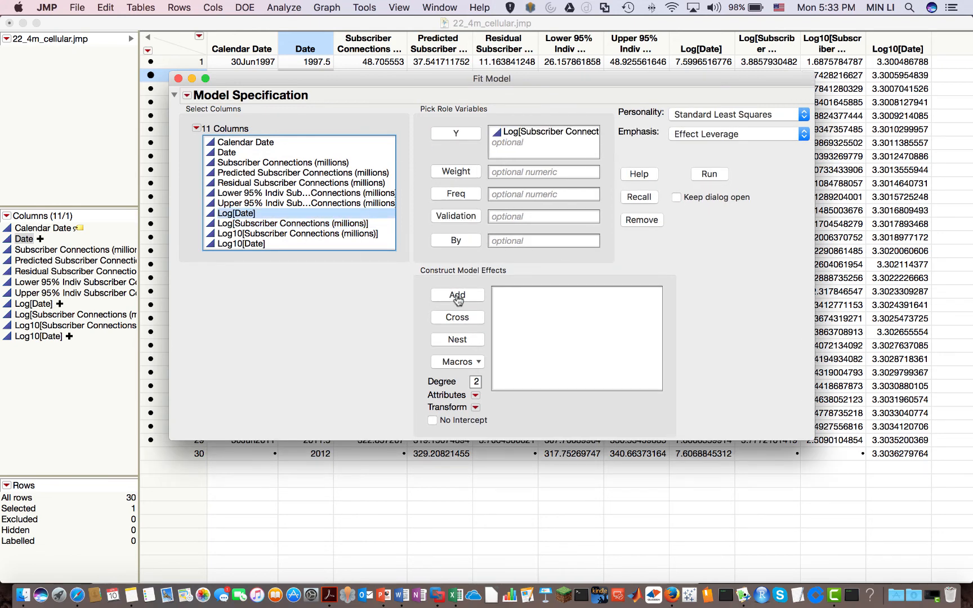
{"action": "left_click", "coordinate": [456, 294]}
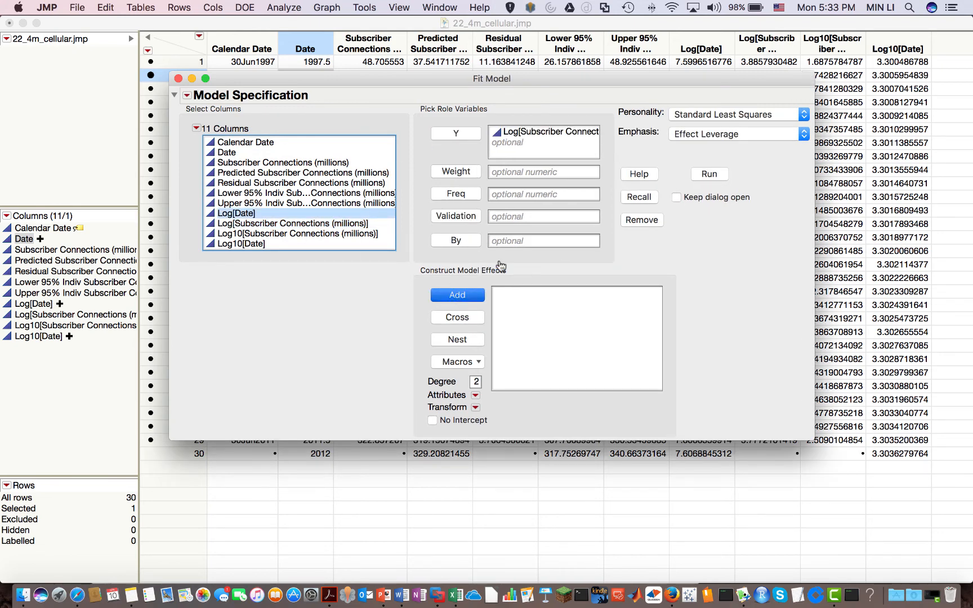
{"action": "left_click", "coordinate": [710, 175]}
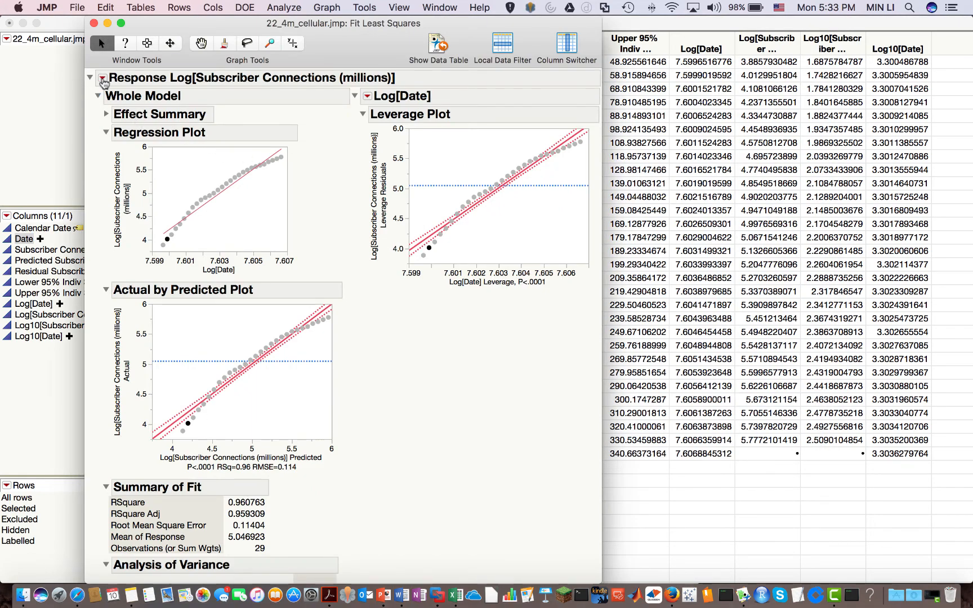
Save predicted values and 95% individual confidence limit formulas from the log-log fit (RSquare 0.960763)
{"action": "left_click", "coordinate": [102, 79]}
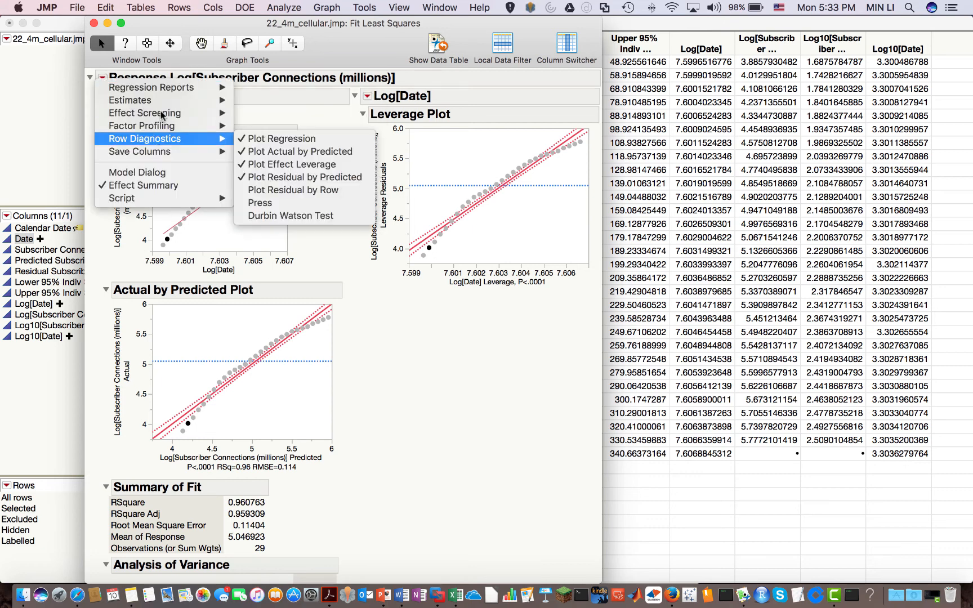
{"action": "mouse_move", "coordinate": [168, 152]}
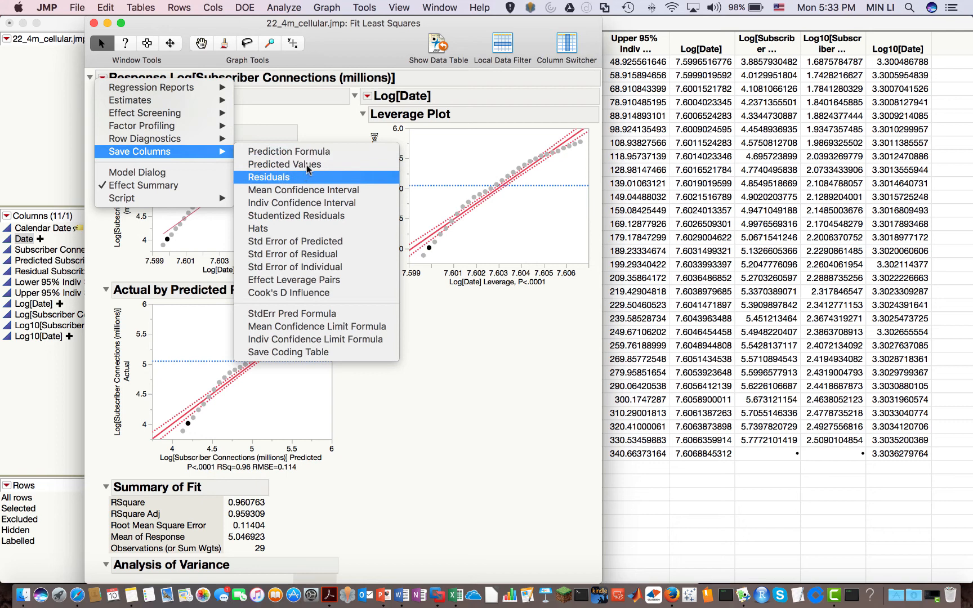
{"action": "left_click", "coordinate": [307, 164]}
{"action": "left_click", "coordinate": [102, 79]}
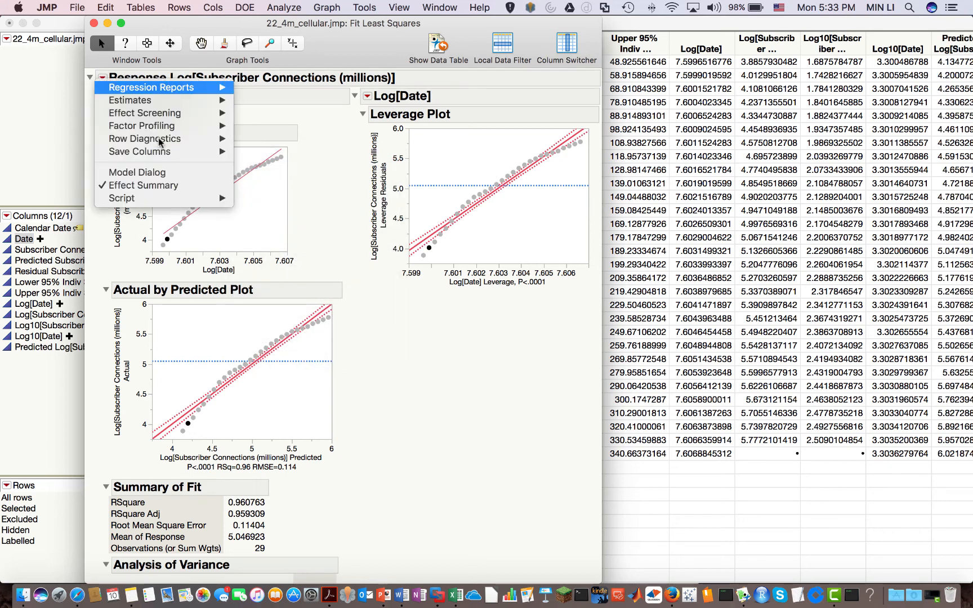
{"action": "mouse_move", "coordinate": [161, 153]}
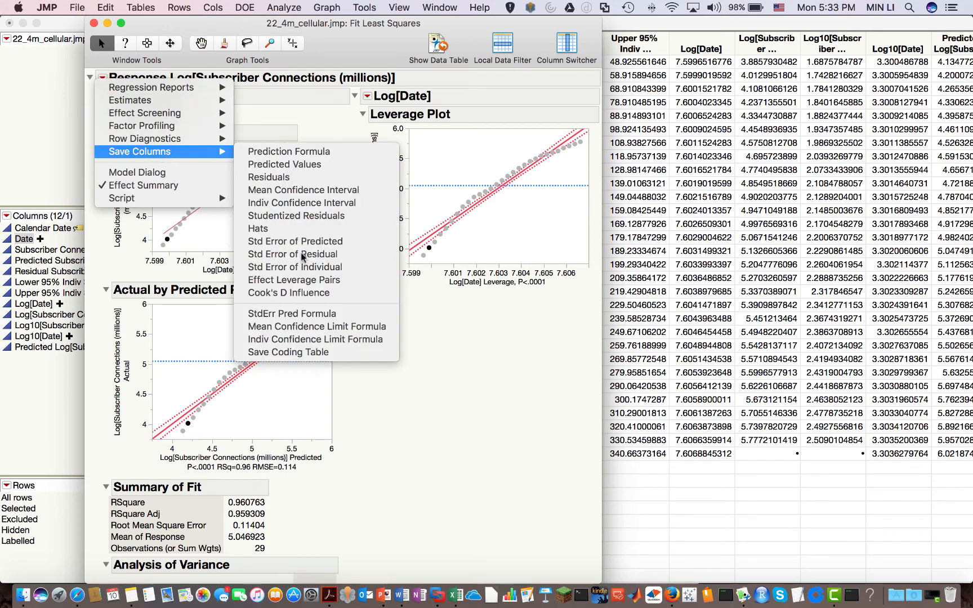
{"action": "left_click", "coordinate": [324, 340]}
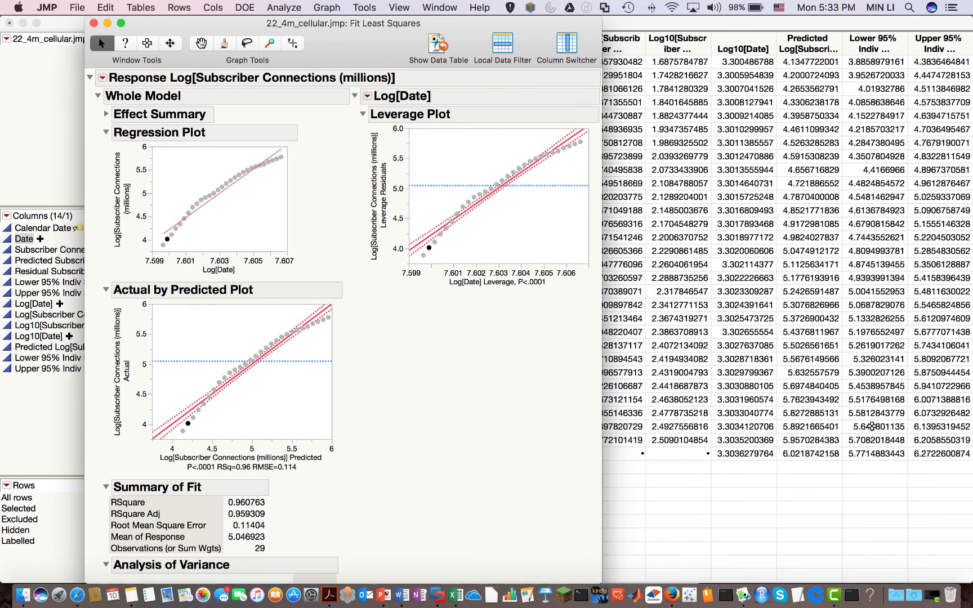
{"action": "left_click", "coordinate": [871, 426]}
Review row 30's 2012 log prediction 6.0218742158, with limits 5.7714883443 to 6.2722600874
{"action": "left_click", "coordinate": [796, 452]}
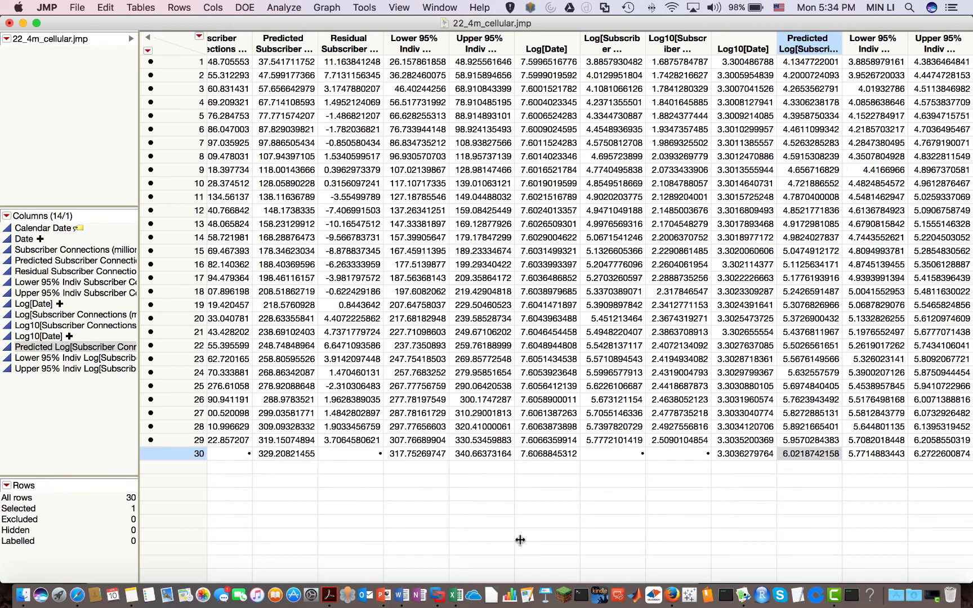
{"action": "left_click", "coordinate": [276, 454]}
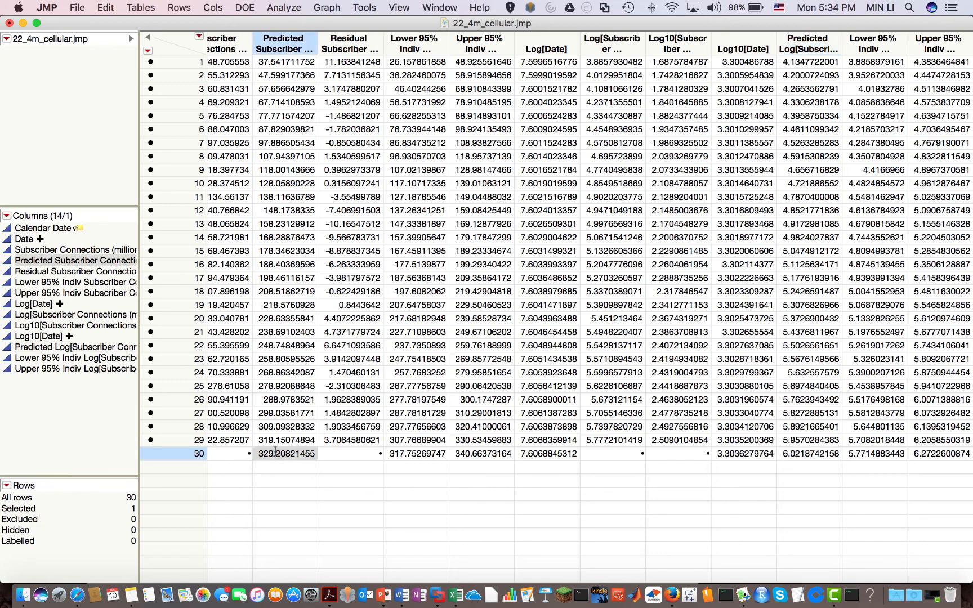
{"action": "key", "text": "Left"}
{"action": "key", "text": "Left"}
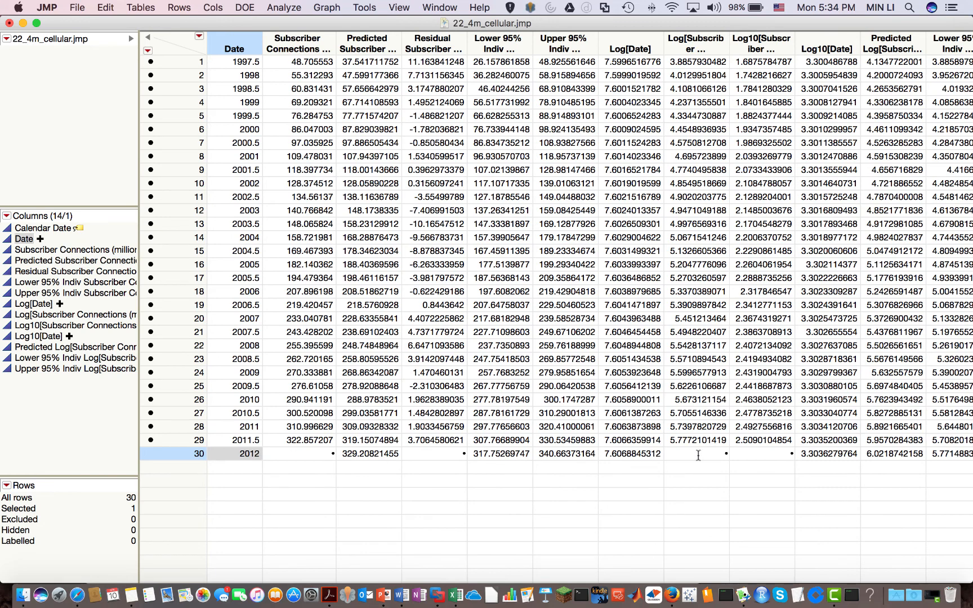
{"action": "key", "text": "Right"}
{"action": "key", "text": "Right"}
{"action": "key", "text": "Right"}
{"action": "key", "text": "Right"}
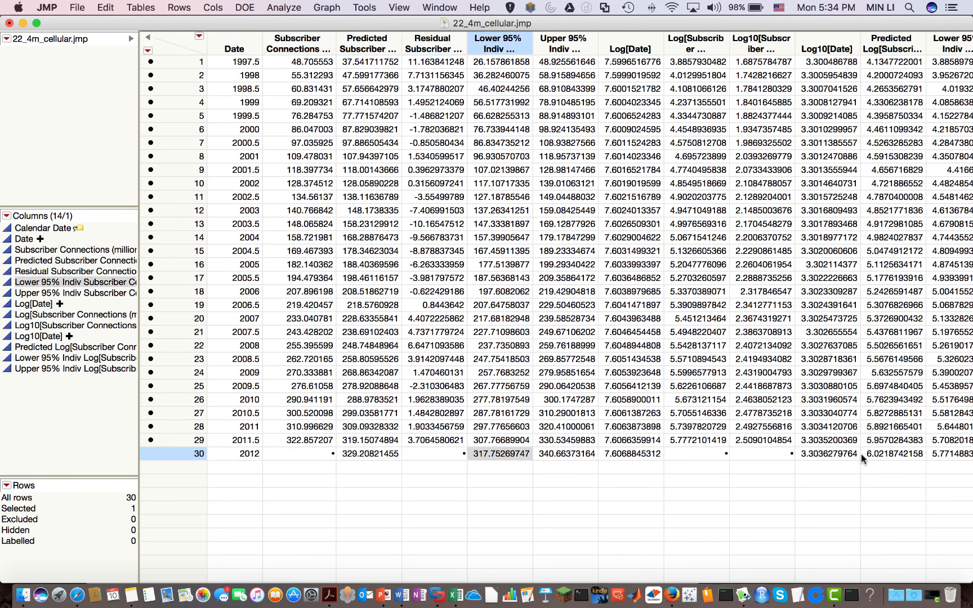
{"action": "key", "text": "Right"}
{"action": "key", "text": "Right"}
{"action": "left_click", "coordinate": [901, 459]}
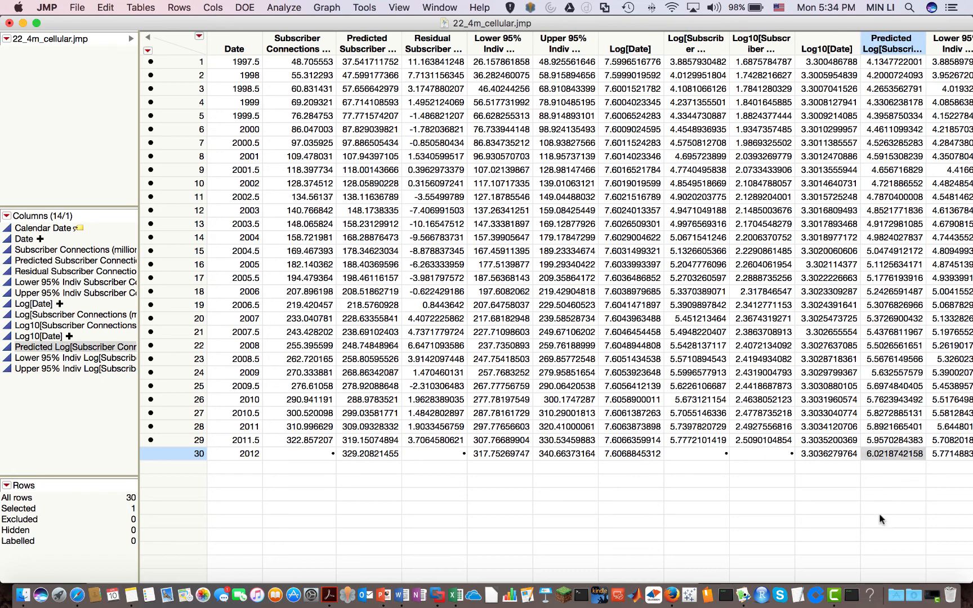
{"action": "key", "text": "Right"}
{"action": "key", "text": "Right"}
{"action": "key", "text": "Right"}
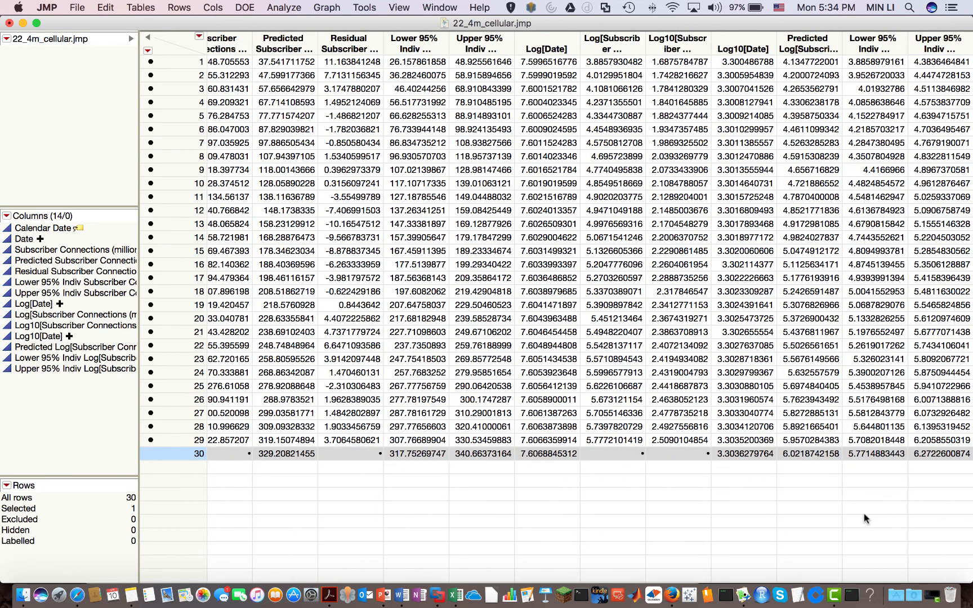
{"action": "left_click", "coordinate": [806, 448]}
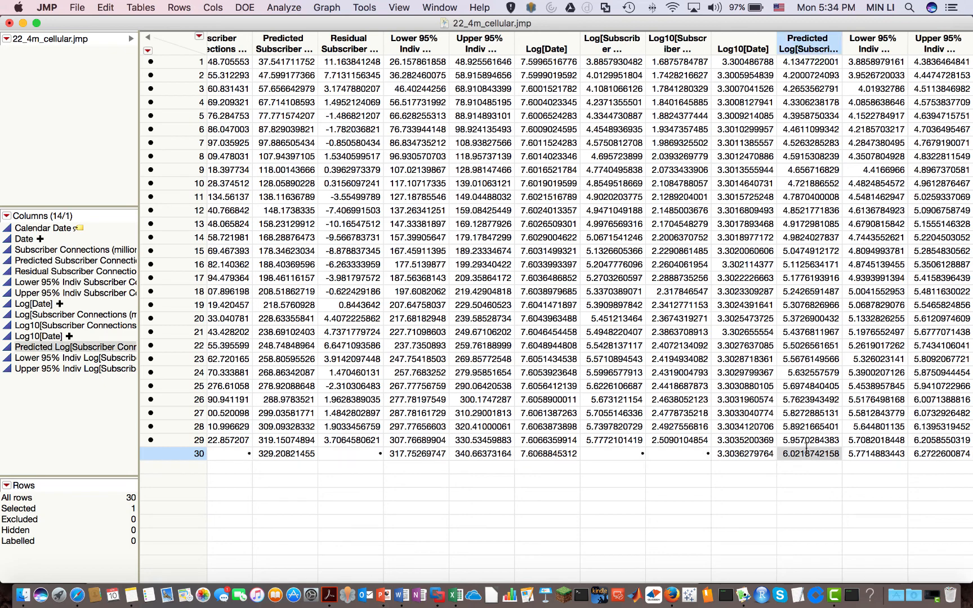
Add an Exp[Predicted Log[Subscriber Connections]] column, back-transforming the 2012 prediction to 412.35070617
{"action": "right_click", "coordinate": [812, 44]}
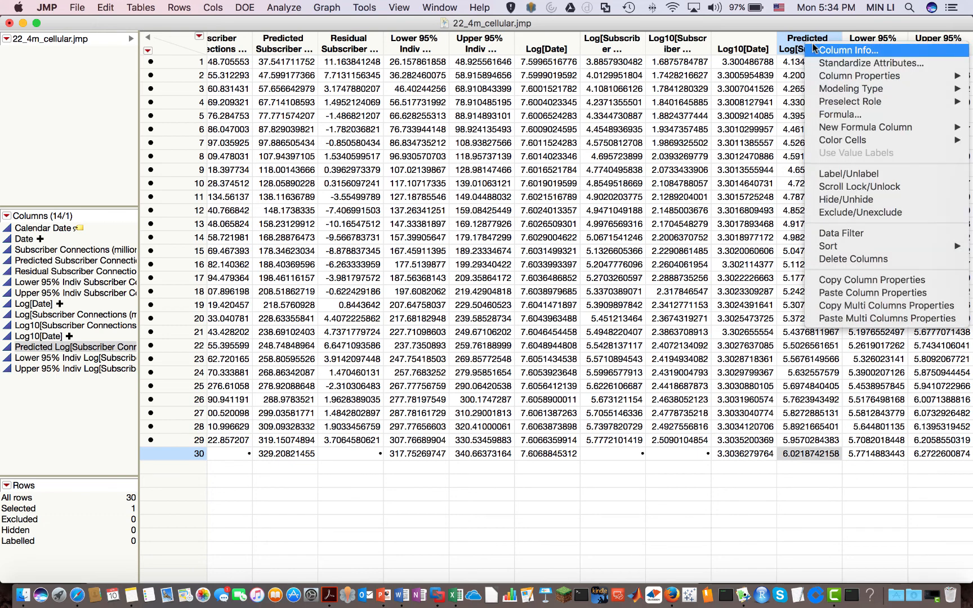
{"action": "mouse_move", "coordinate": [832, 131]}
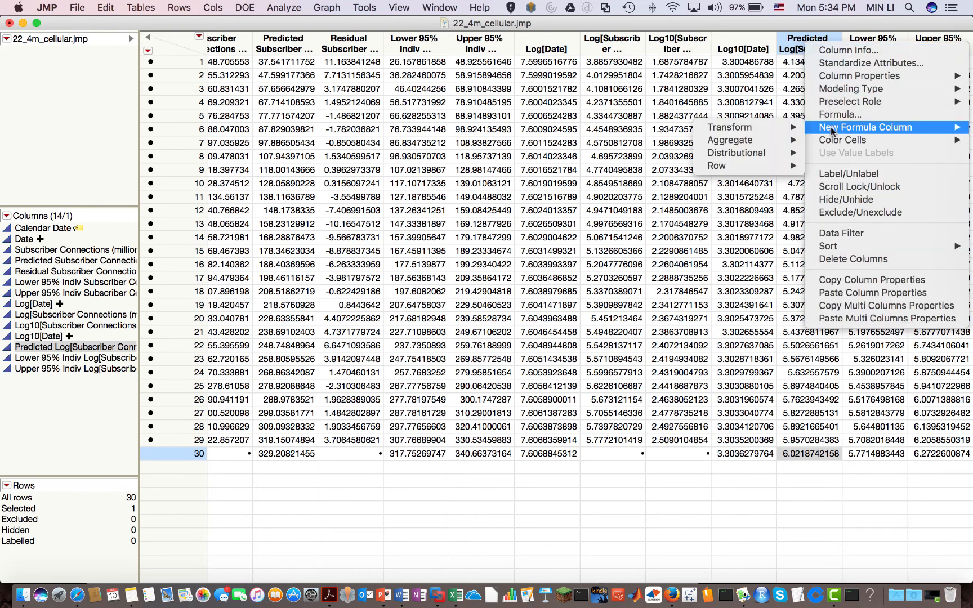
{"action": "mouse_move", "coordinate": [785, 131]}
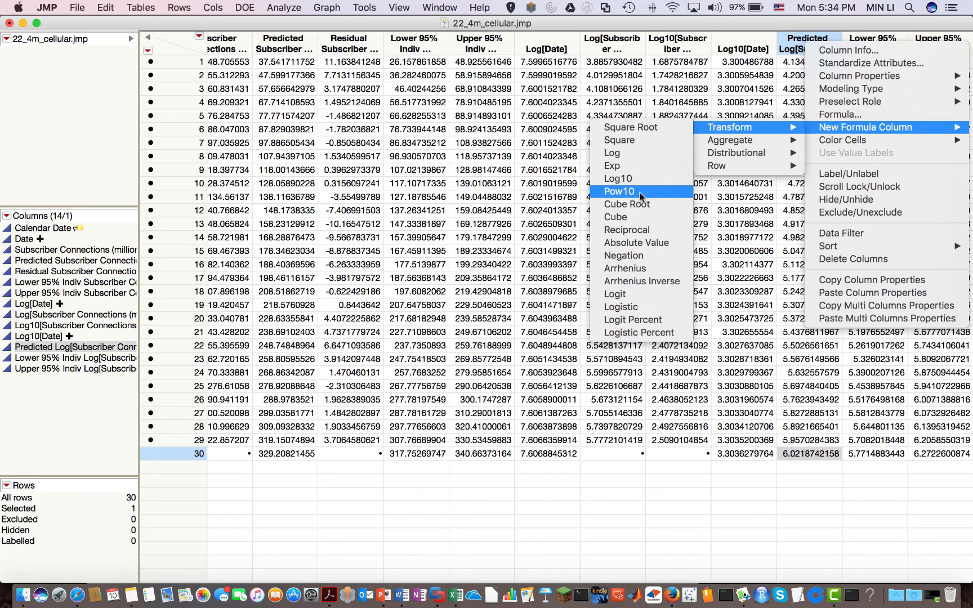
{"action": "left_click", "coordinate": [617, 168]}
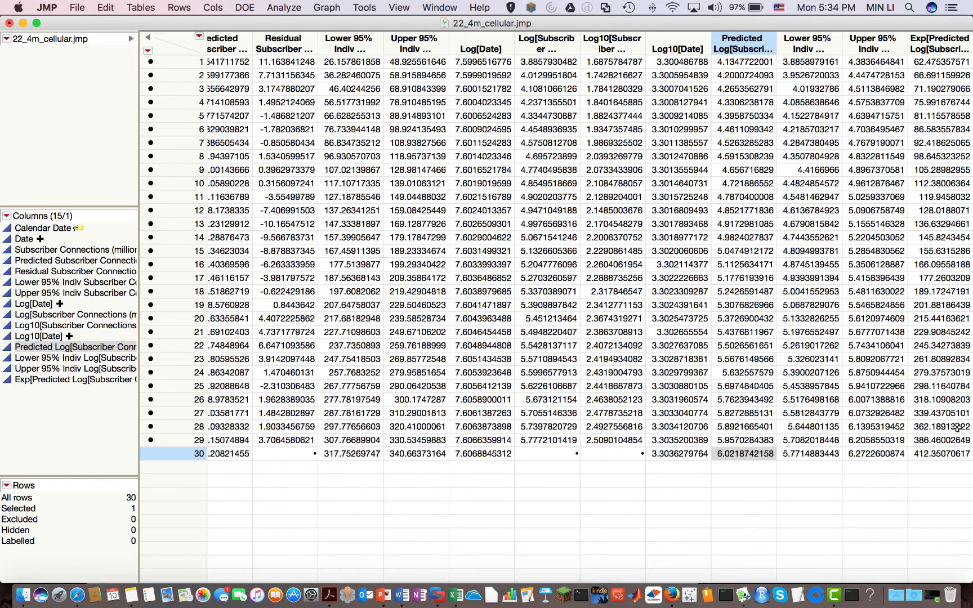
{"action": "left_click", "coordinate": [936, 466]}
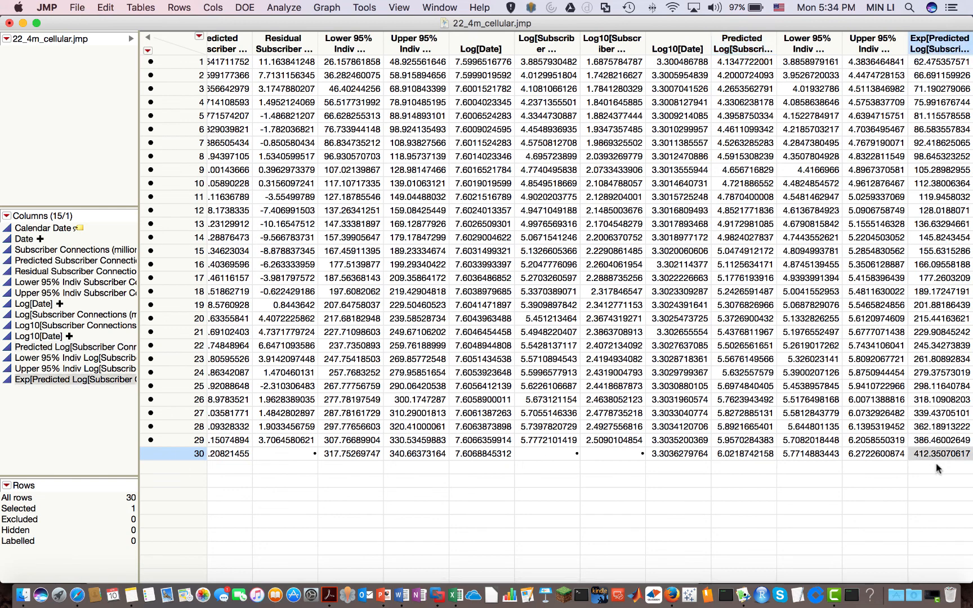